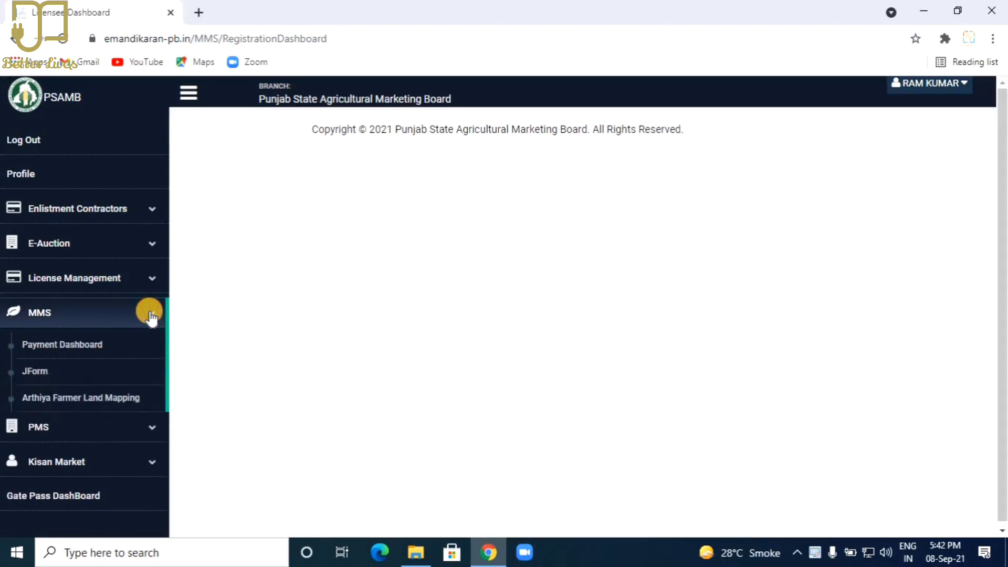
- Open Arthiya Farmer Land Mapping and choose the licensee to load the pending farmers
click(73, 404)
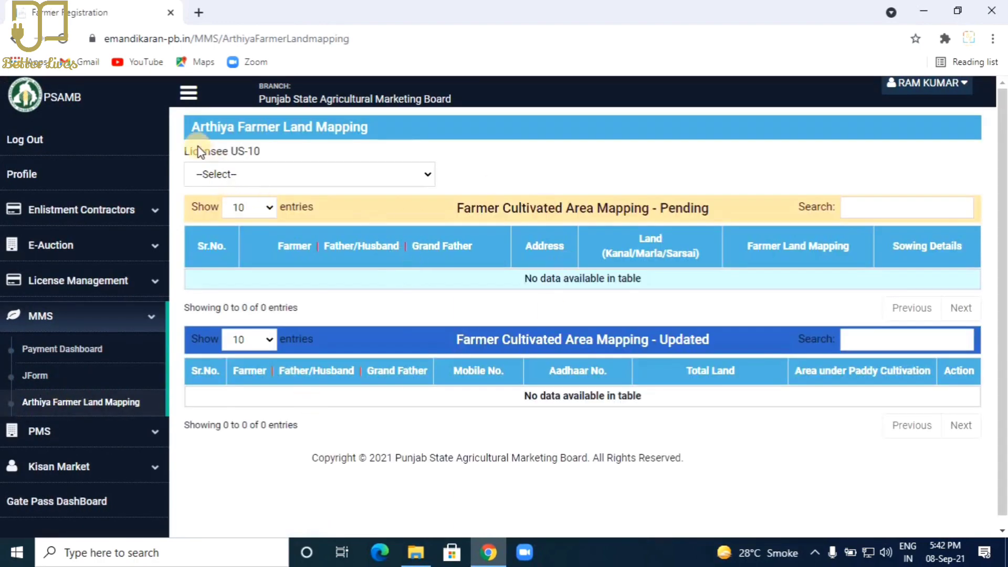
click(428, 177)
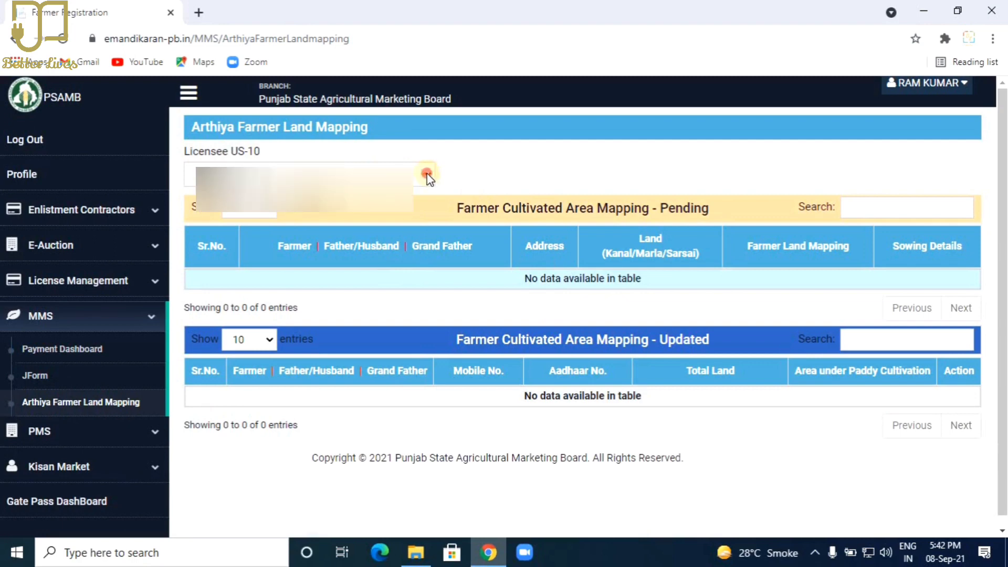
click(307, 210)
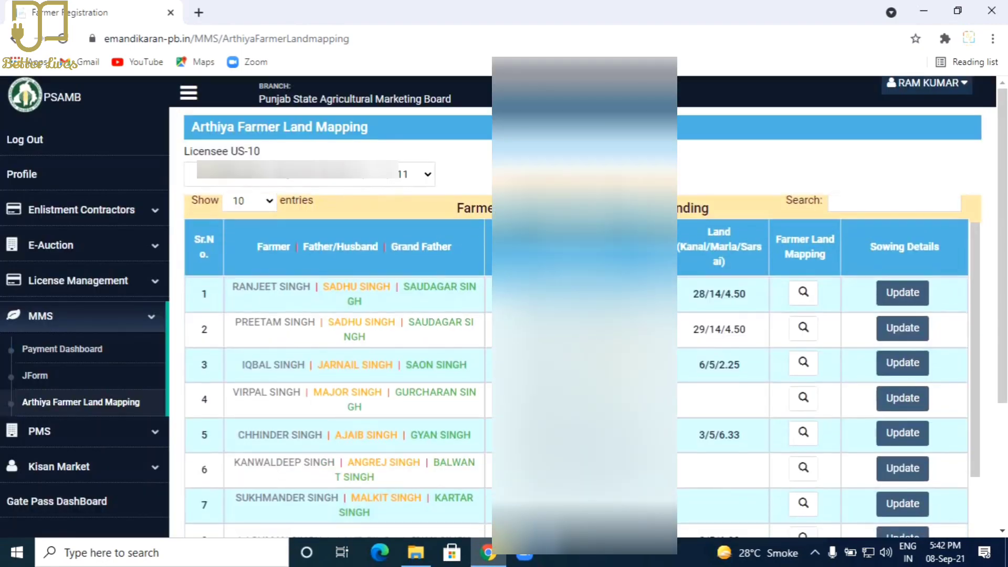
- Filter the Farmer Cultivated Area Mapping - Pending list by the start of the farmer's name
scroll(577, 368, down, 2)
scroll(577, 368, down, 3)
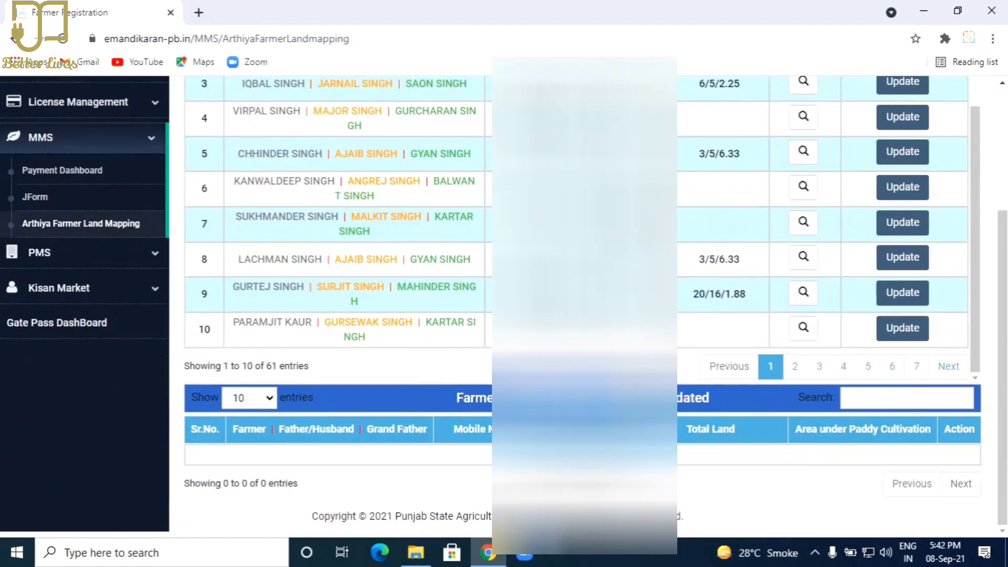
scroll(577, 315, up, 3)
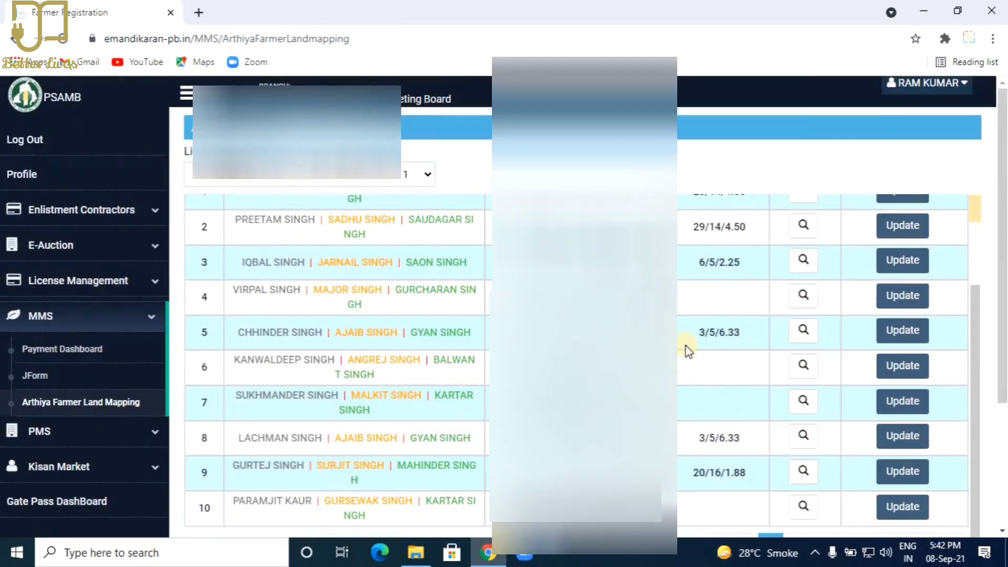
scroll(685, 352, up, 1)
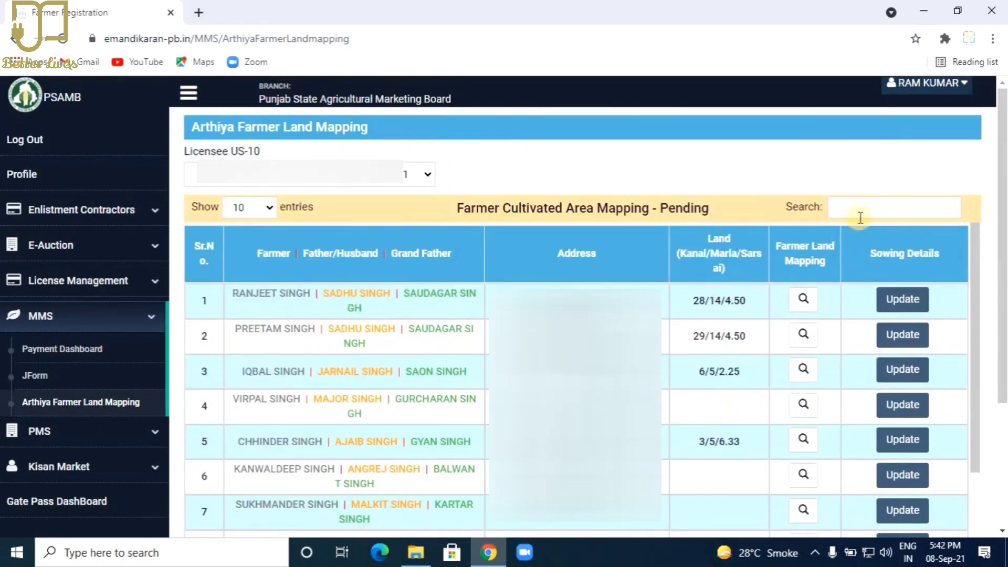
click(853, 207)
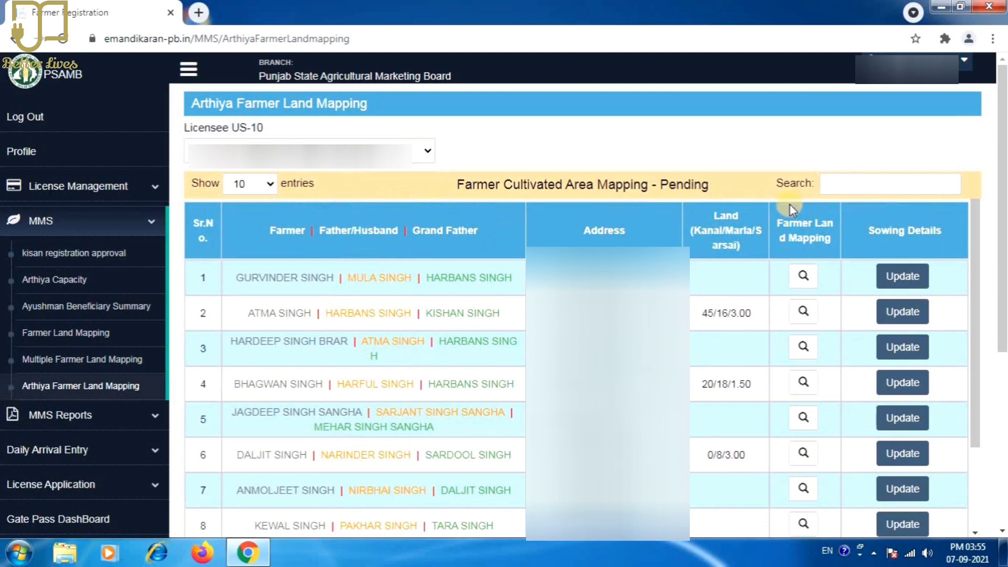
click(846, 182)
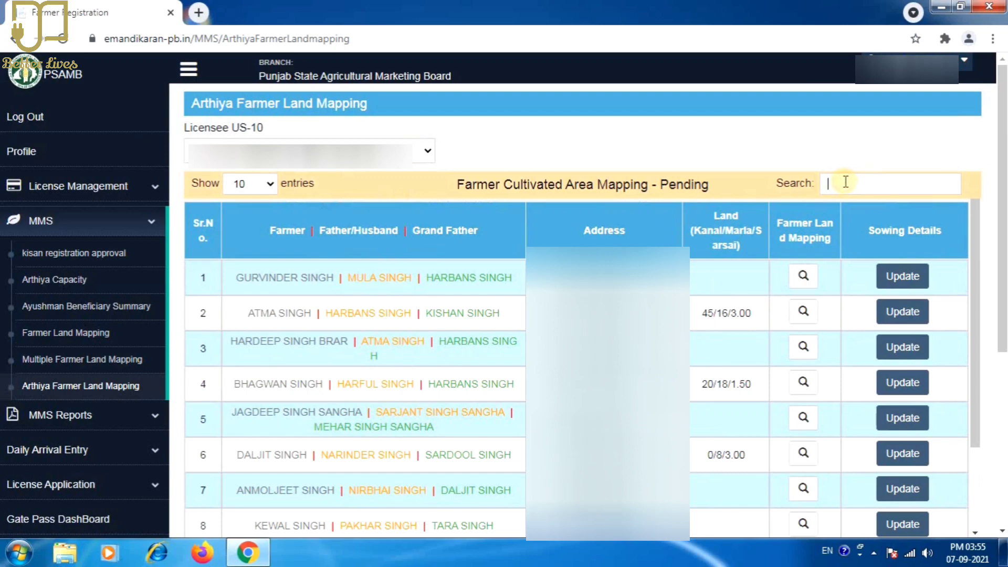
text(ANMOL)
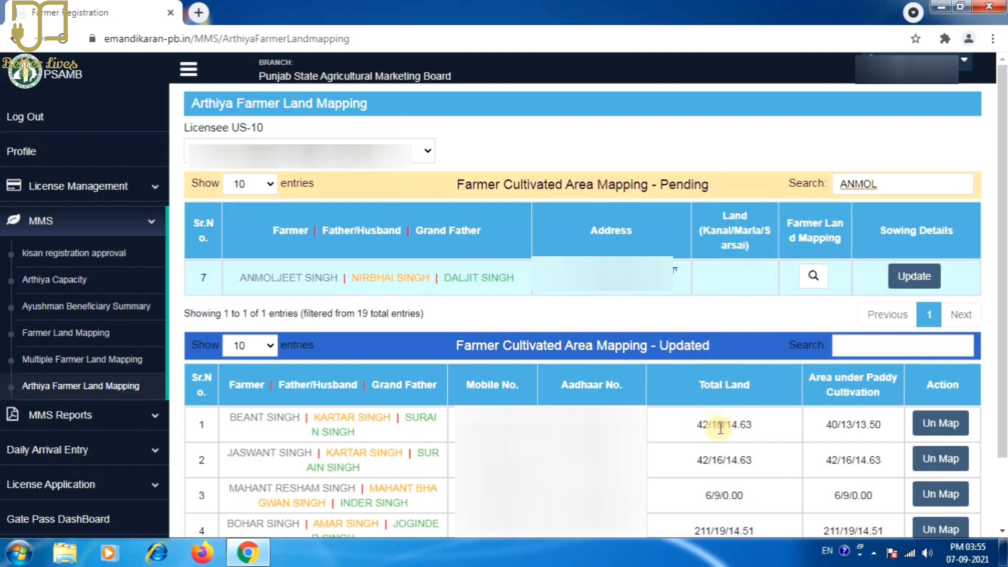
- Open the filtered farmer's land mapping and set the land's district to Ferozepur and tehsil to Talwandi Bhai
click(812, 277)
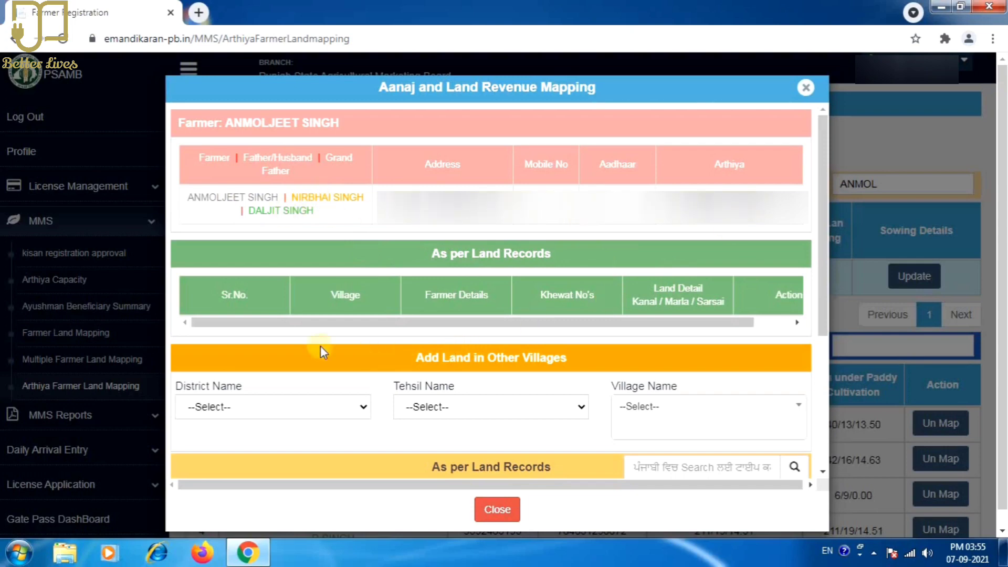
click(246, 414)
text(fe)
key(Return)
click(410, 407)
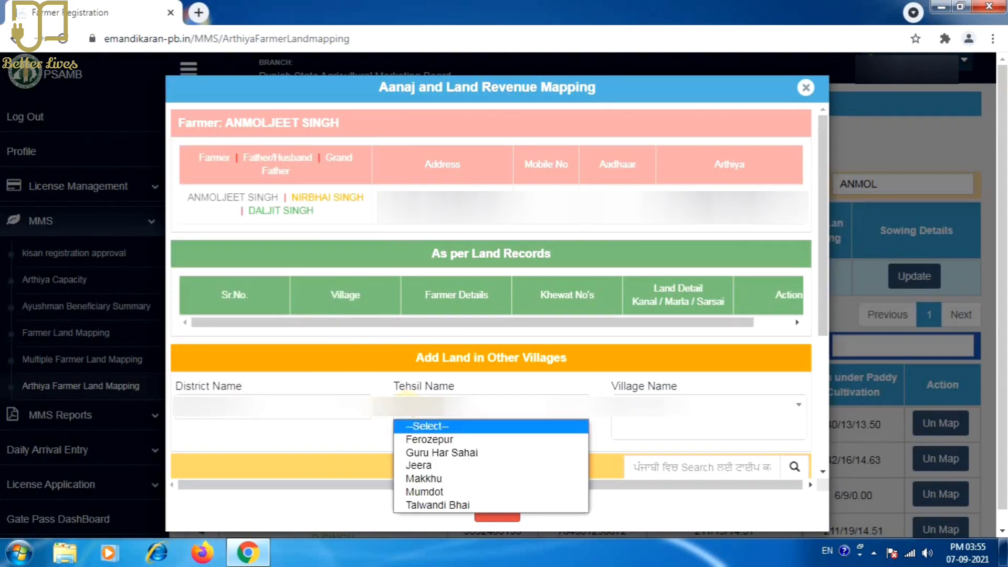
click(417, 505)
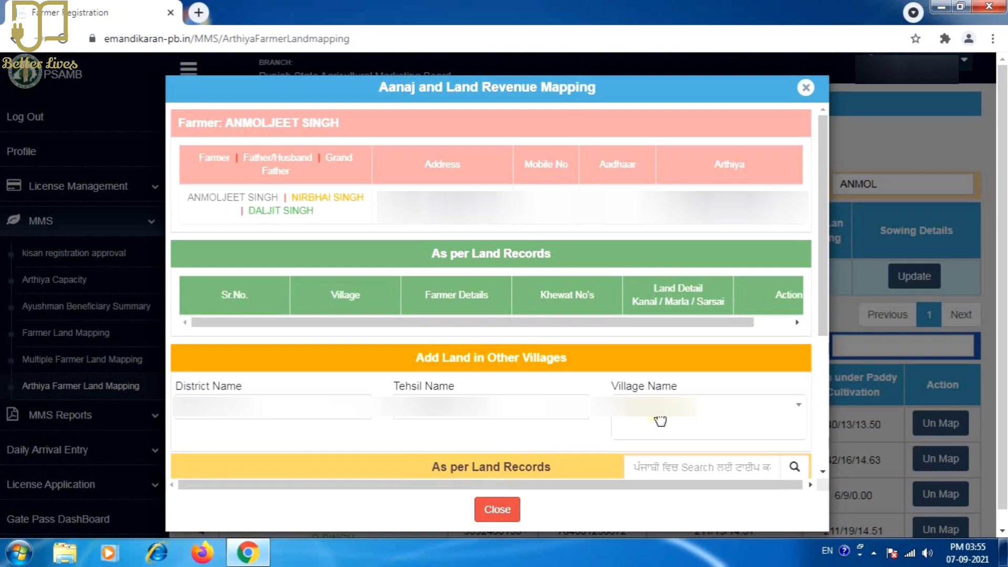
- Choose the farmer's village under Add Land in Other Villages to load its land records
click(660, 420)
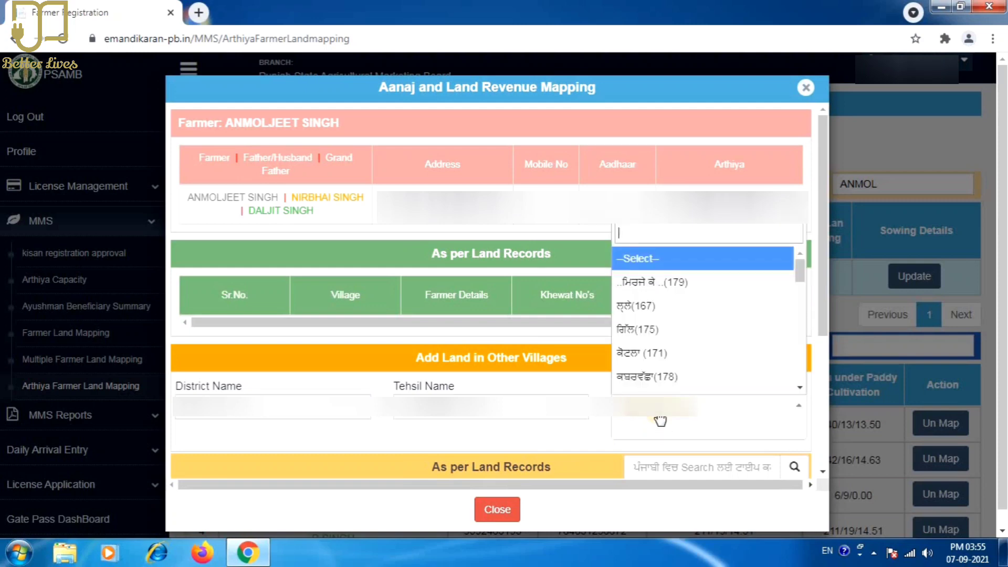
key(Down)
key(Down)
key(Down)
key(Down)
key(Down)
key(Down)
key(Down)
key(Down)
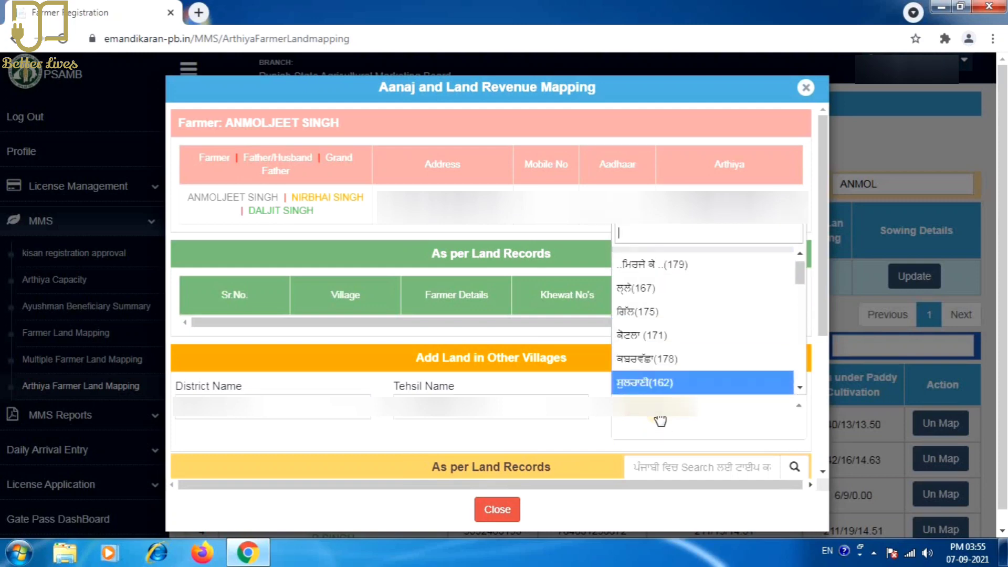
key(Up)
key(Return)
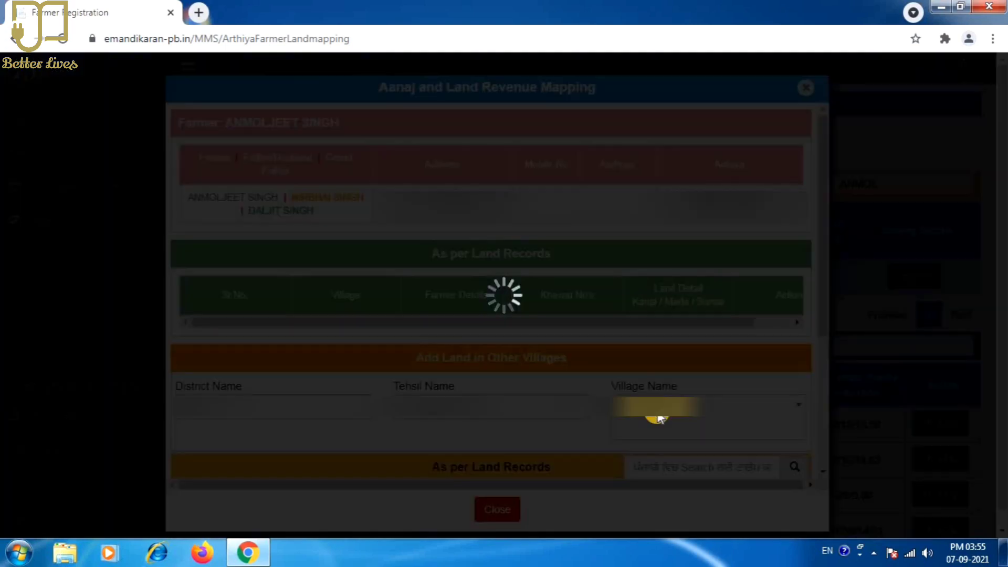
scroll(660, 420, down, 4)
click(667, 246)
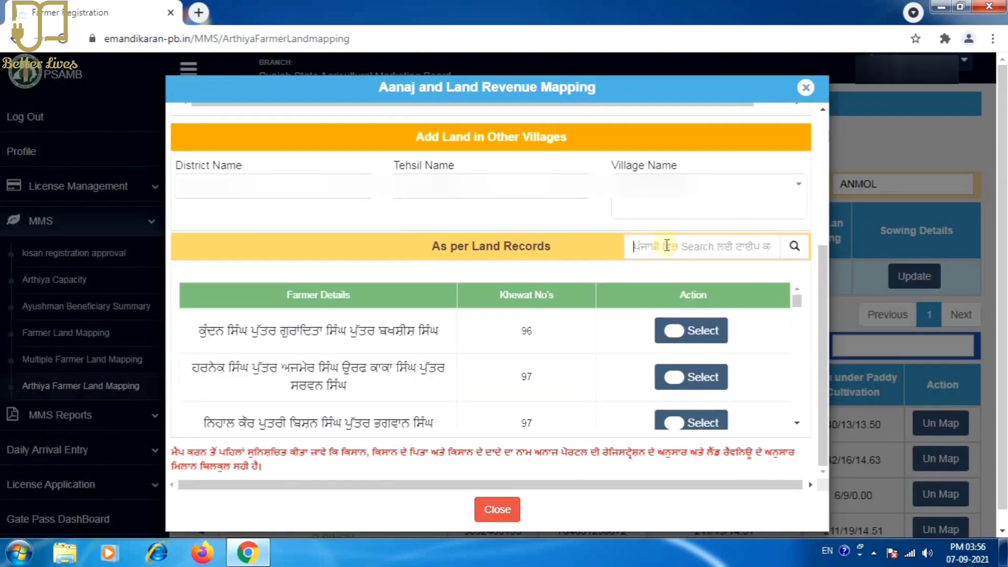
text(Ni)
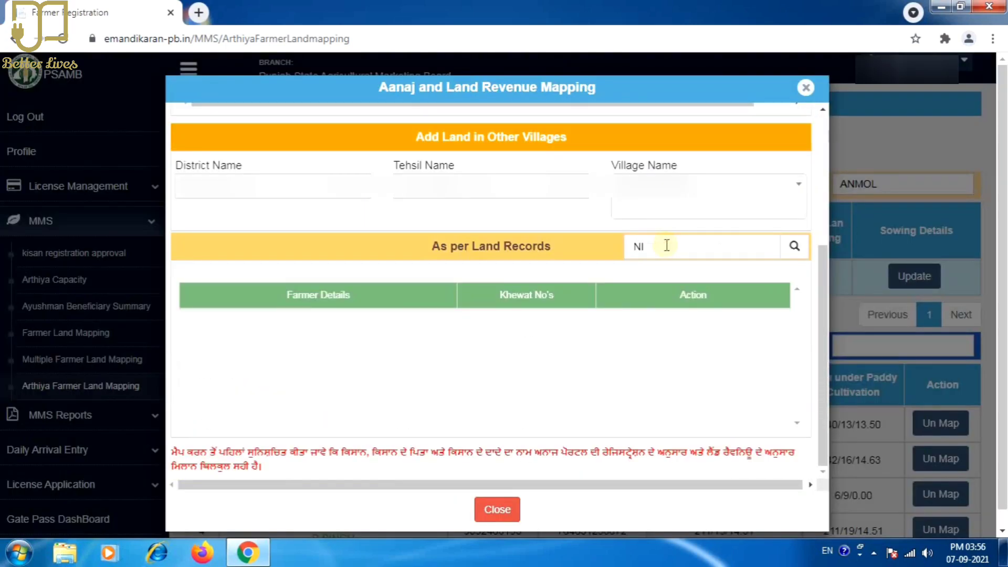
key(BackSpace)
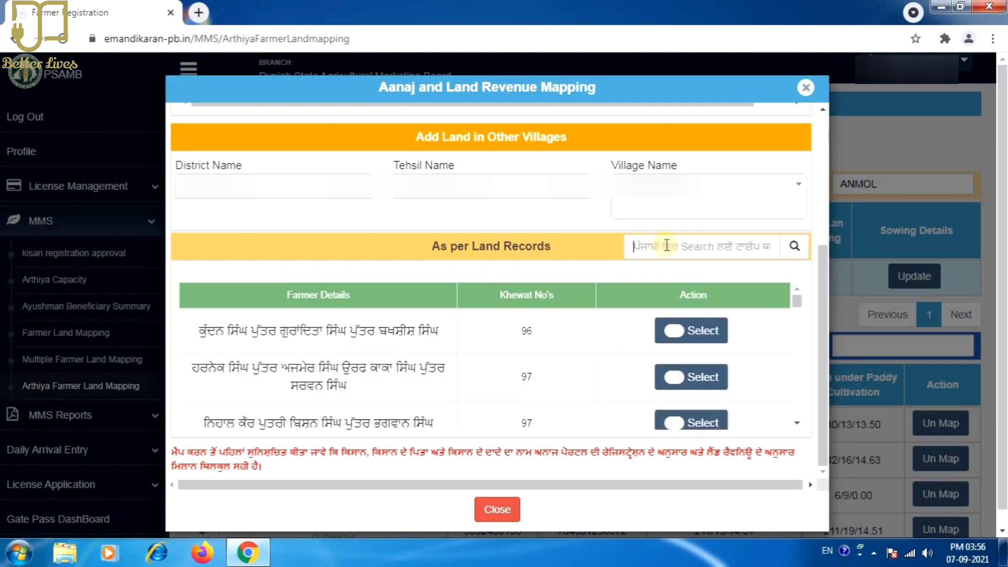
- Switch the typing language to Punjabi with the Google Input Tools extension
click(945, 40)
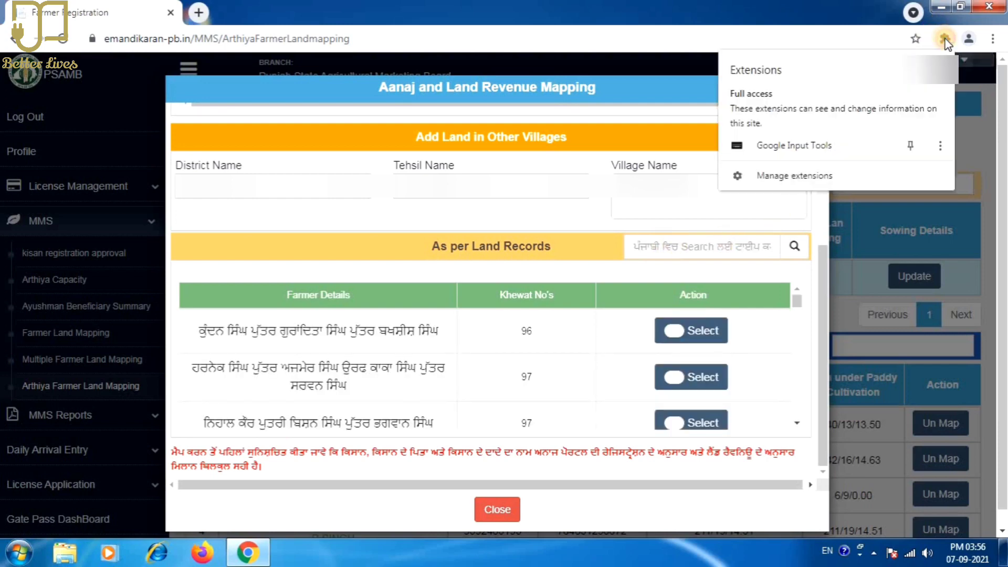
click(781, 146)
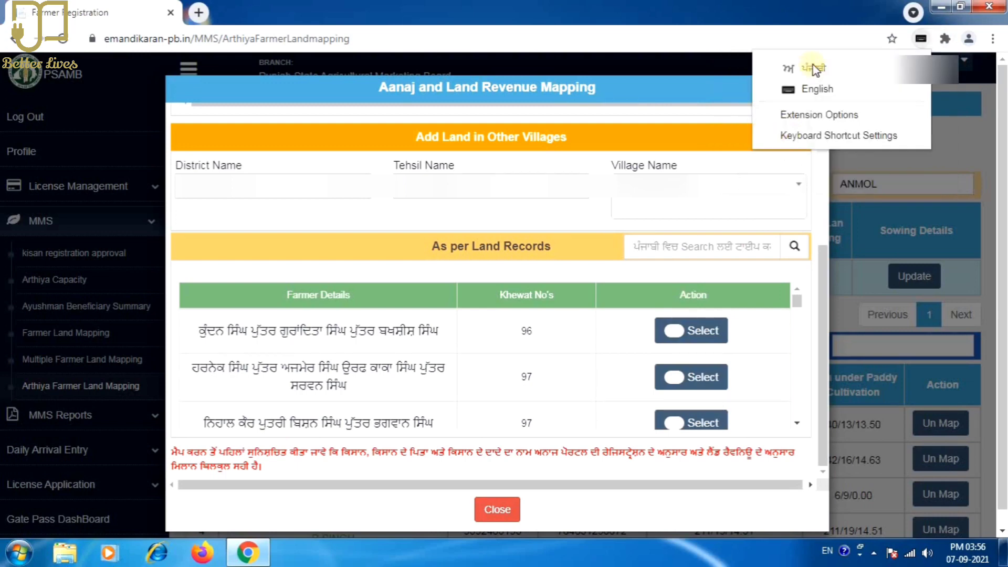
click(814, 69)
- Search the village's land records for the farmer's father's first name in Punjabi script
click(656, 247)
text(NIRBHAI)
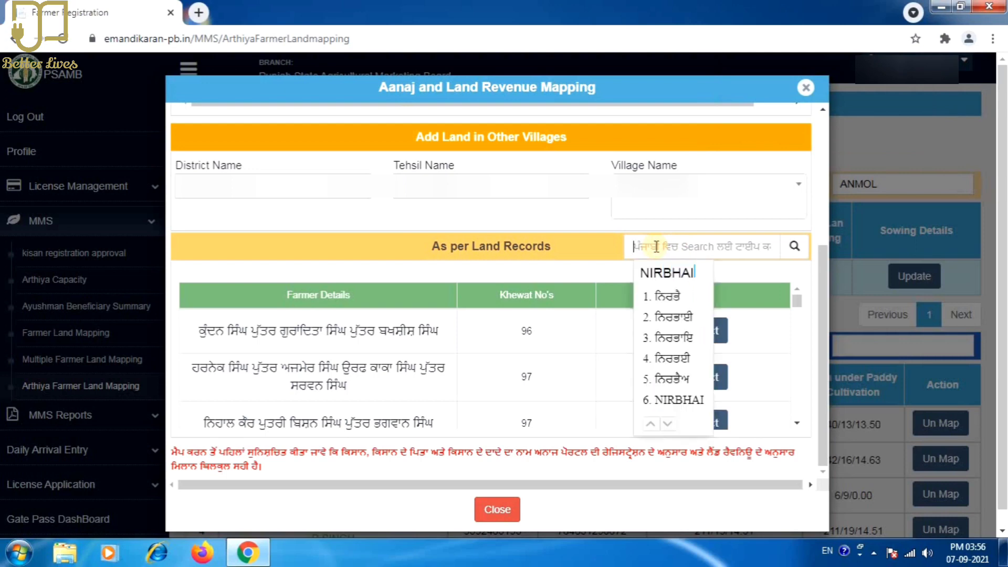
click(664, 296)
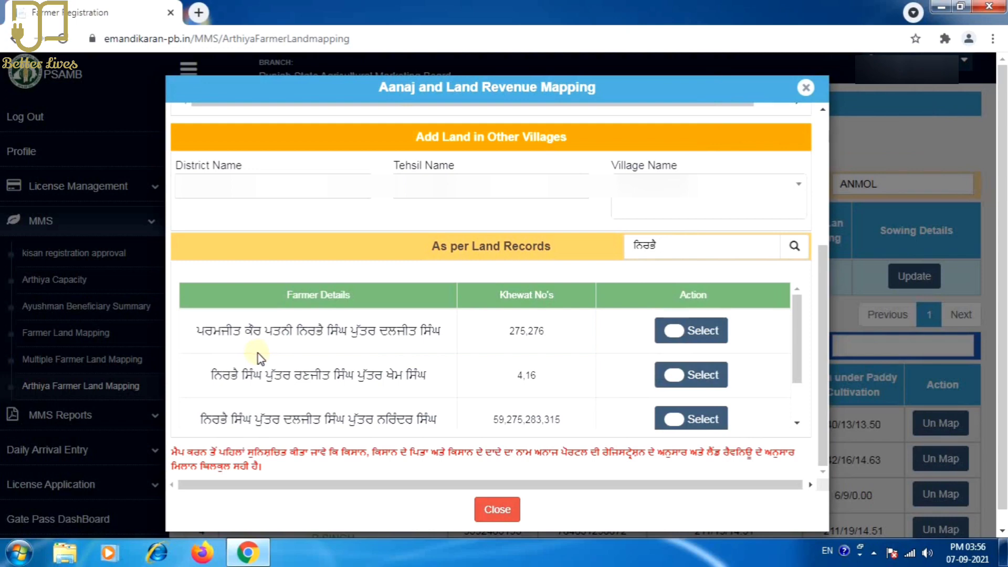
- Select the land records of the farmer's father and of the father's wife, matching the grandfather's name
scroll(250, 385, down, 2)
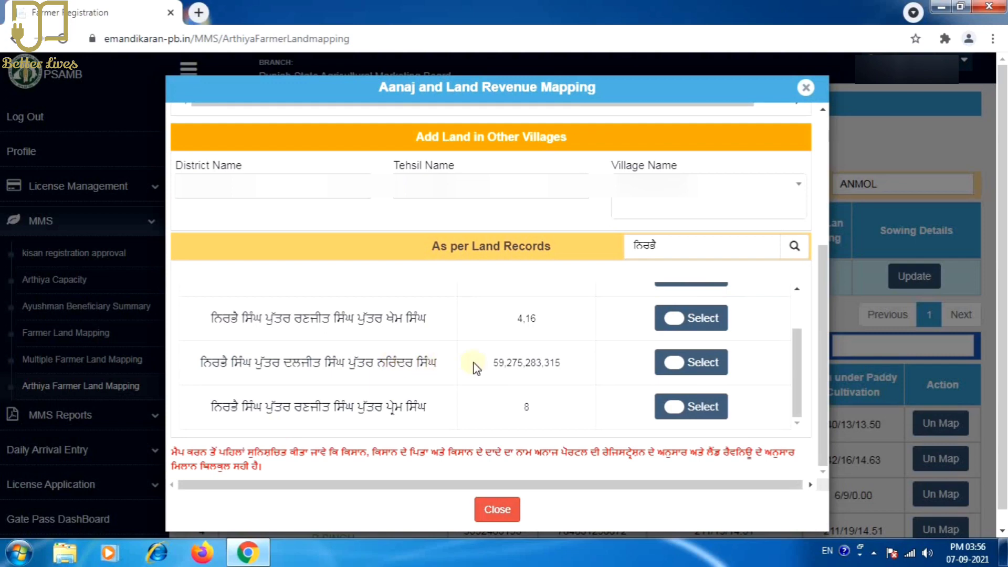
click(667, 365)
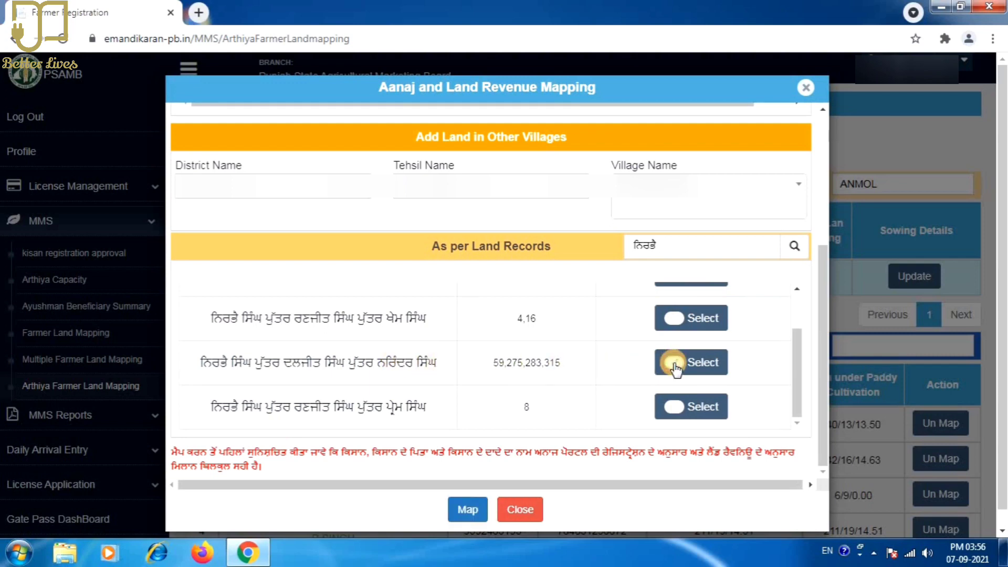
scroll(315, 360, down, 1)
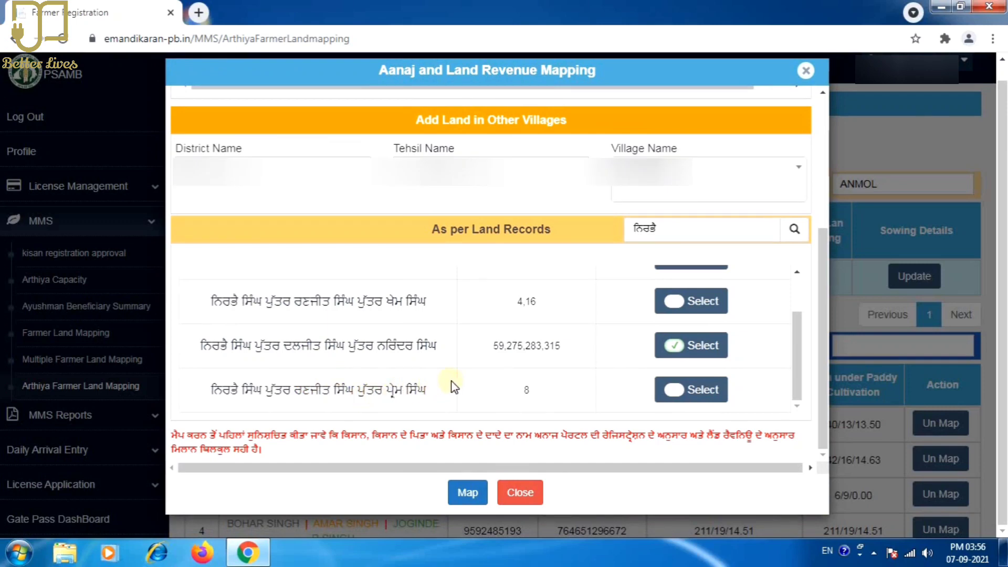
scroll(455, 387, up, 1)
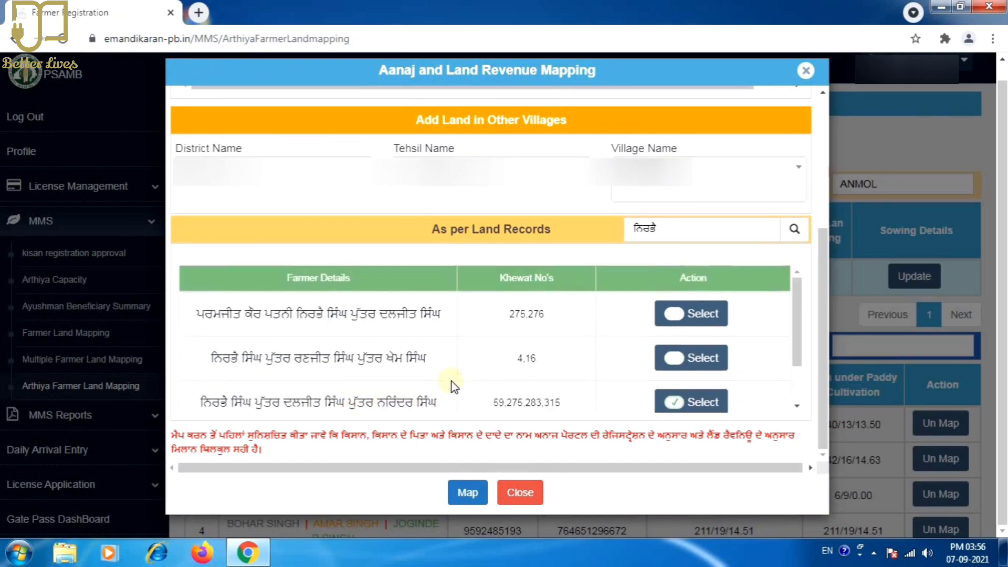
scroll(454, 387, up, 2)
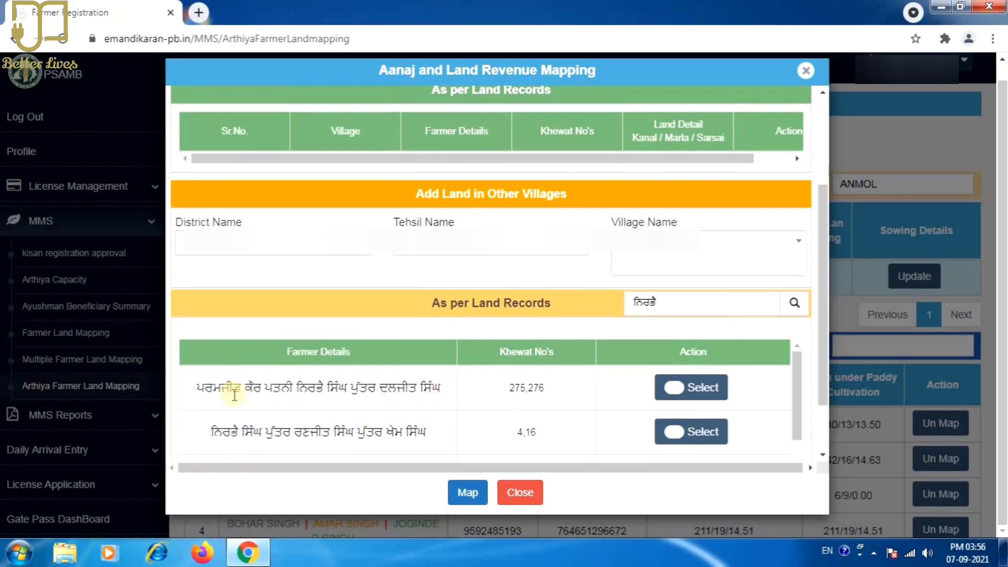
click(677, 389)
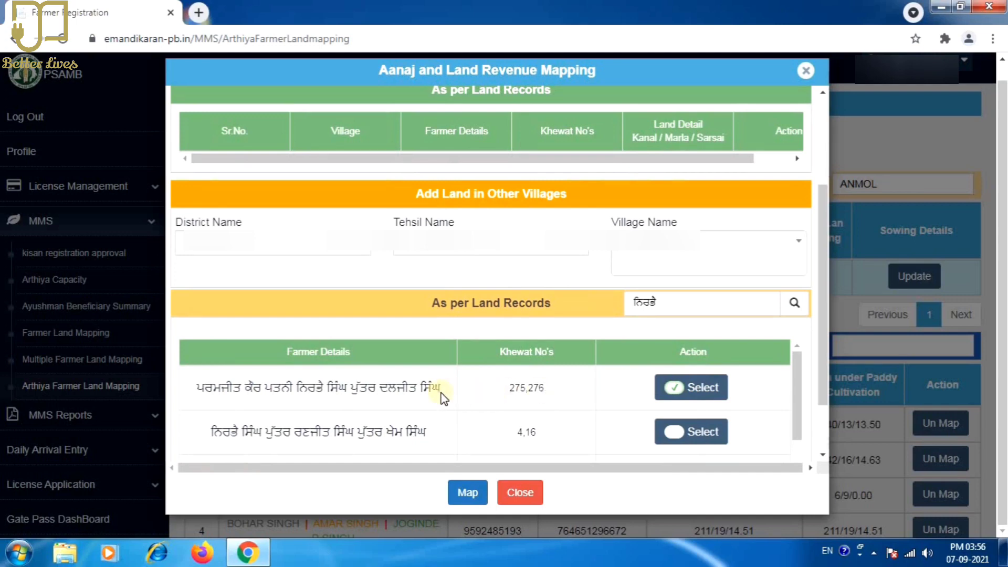
- Search the land records for the grandfather's first name in Punjabi script and select the grandfather's own record
drag(660, 230, 618, 231)
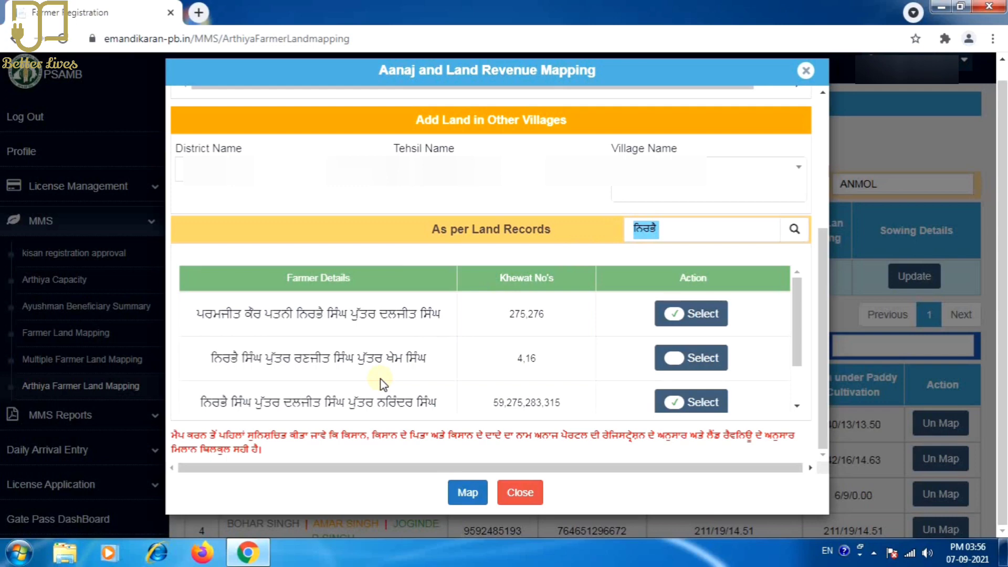
text(DLJIT)
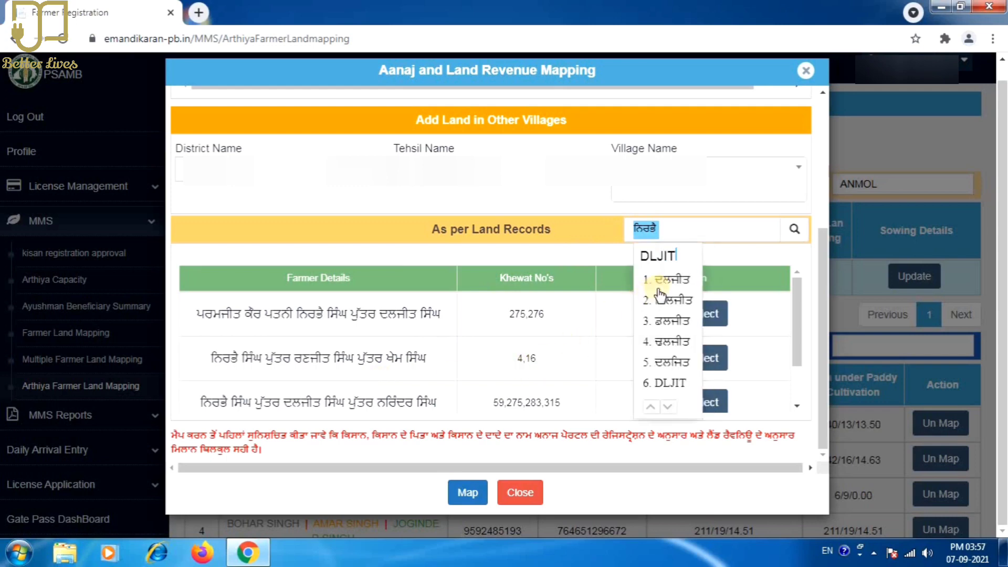
key(space)
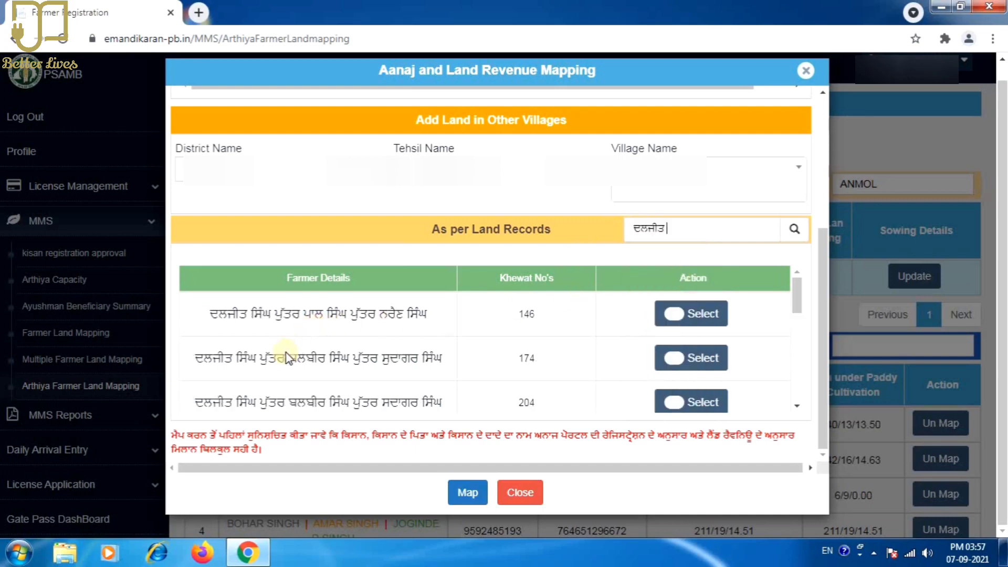
scroll(275, 363, down, 3)
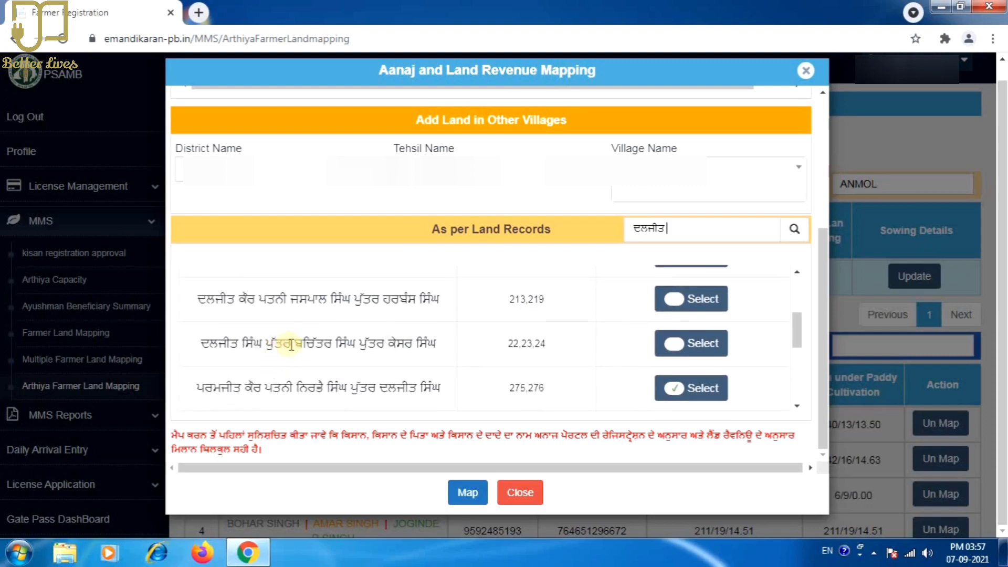
scroll(290, 345, down, 2)
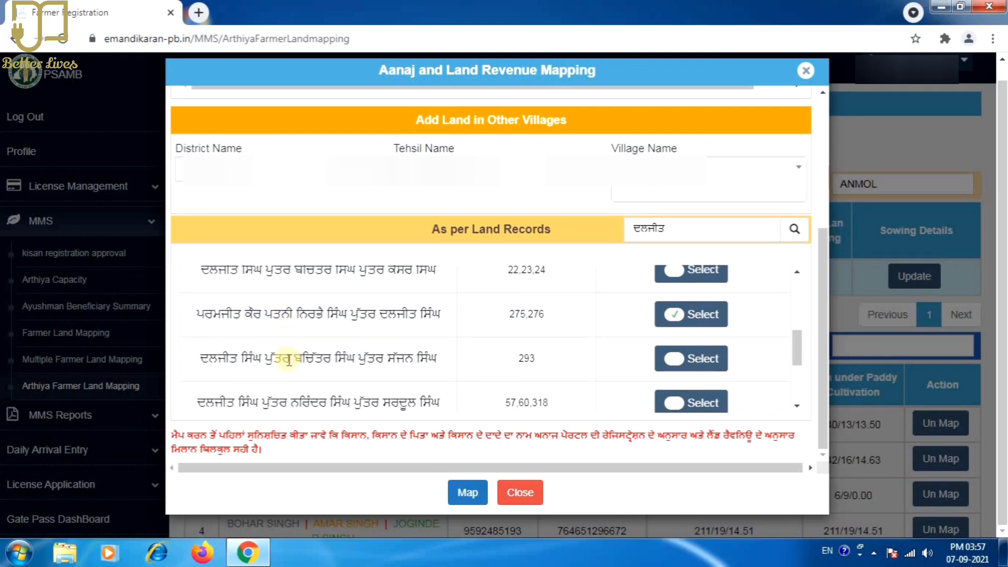
scroll(288, 361, down, 2)
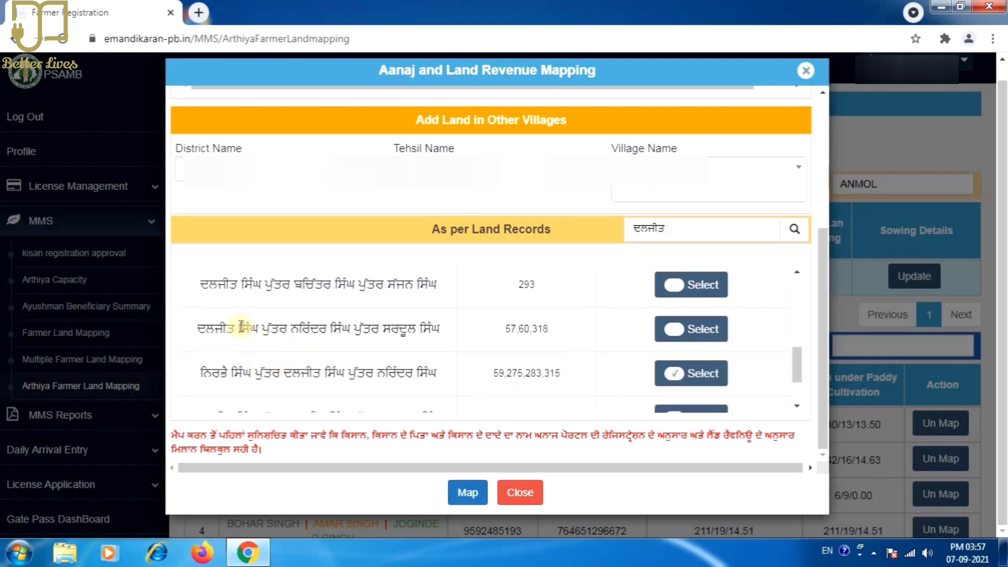
click(671, 330)
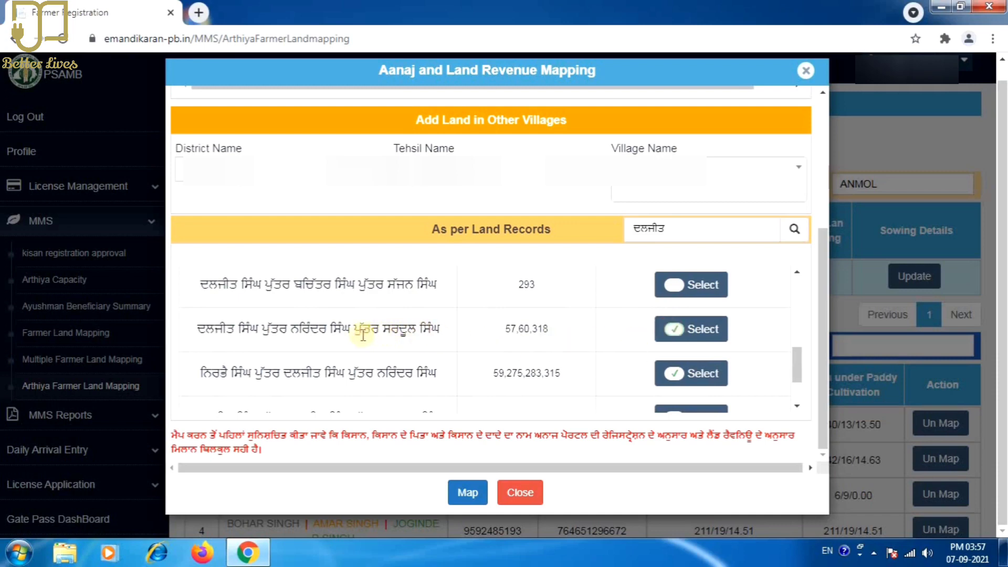
- Search the village's land records for the great-grandfather's first name in Punjabi script and look through the matching records
scroll(344, 336, down, 3)
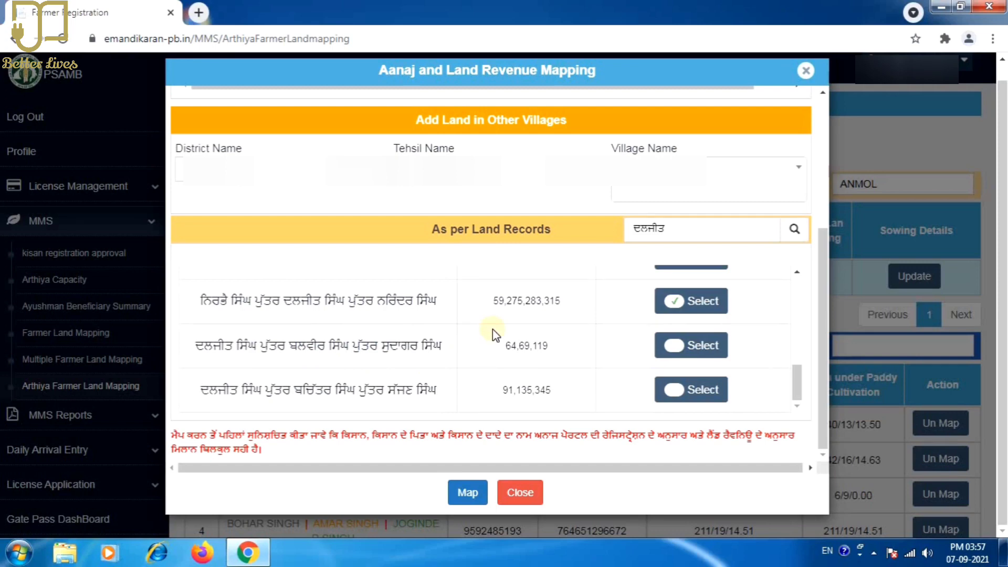
scroll(493, 334, up, 3)
scroll(492, 329, up, 10)
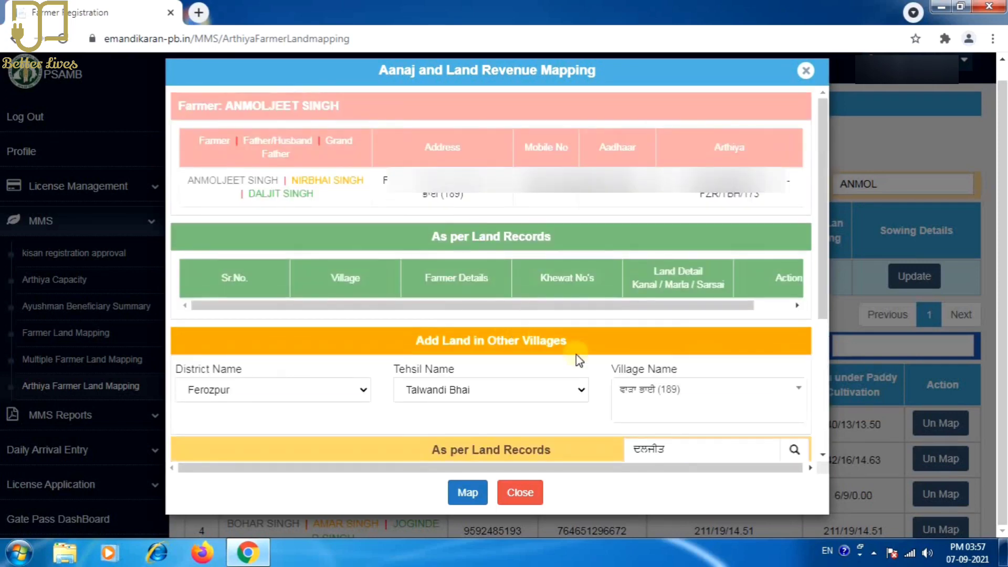
scroll(721, 389, down, 1)
drag(677, 377, 619, 381)
text(NARIN)
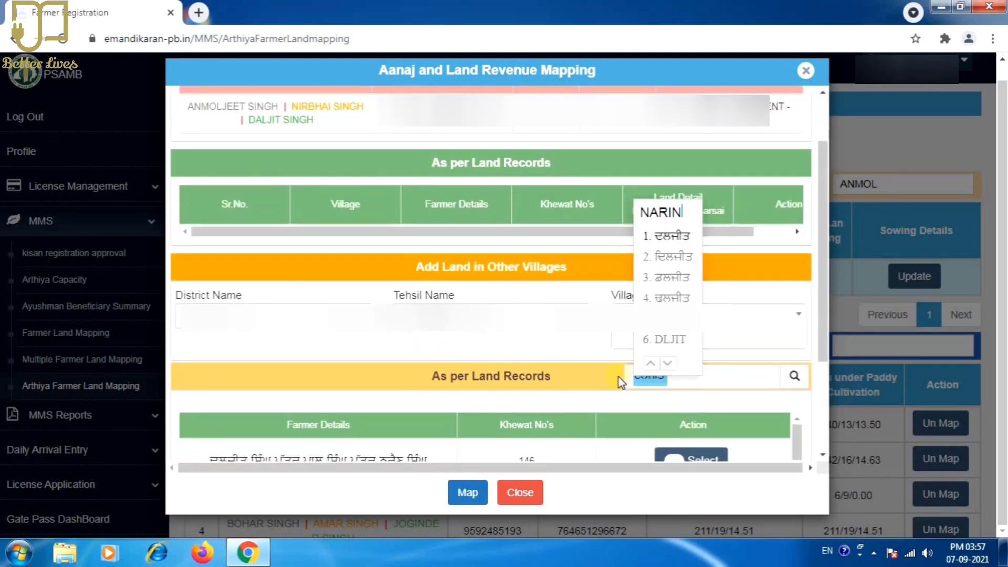
text(DER)
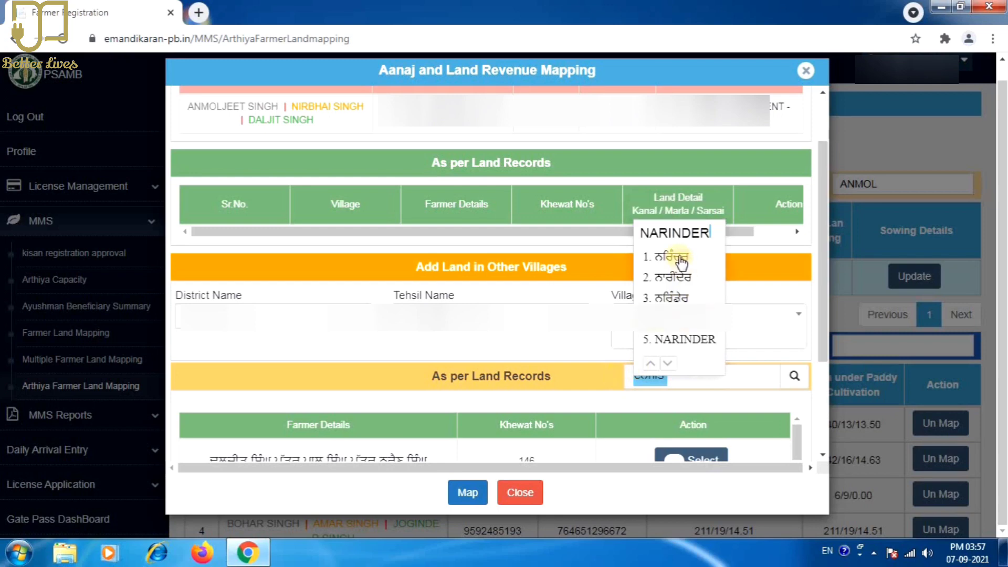
click(677, 255)
scroll(444, 339, down, 3)
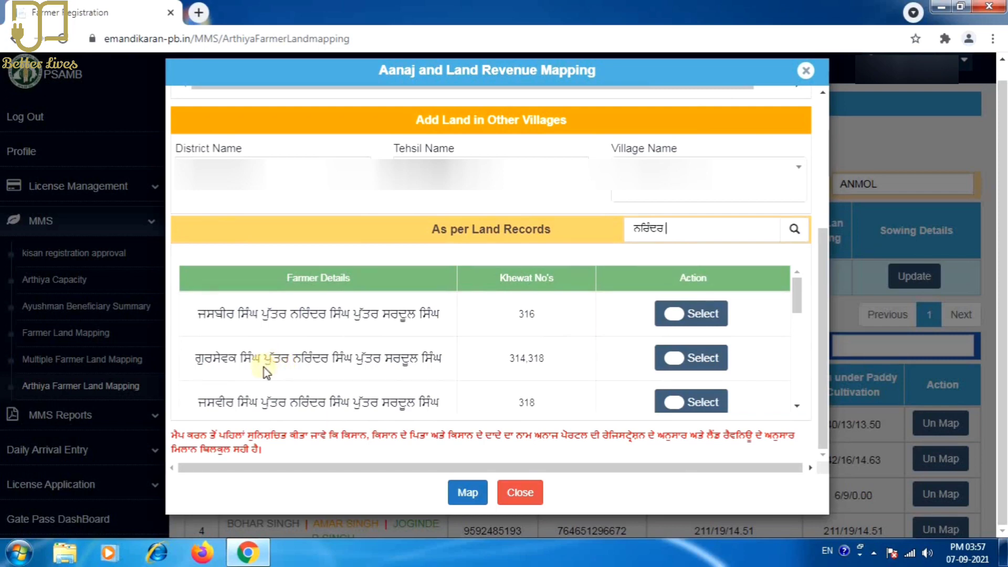
scroll(266, 371, down, 2)
- Search the village's land records for another relative's first name in Punjabi script and check the matching records
drag(665, 229, 628, 230)
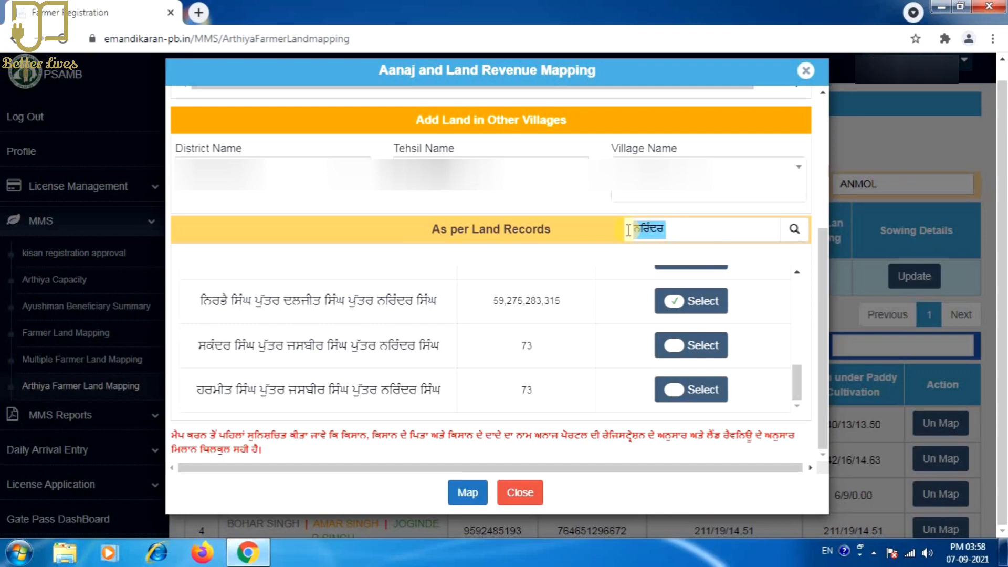
text(SUKHDEV)
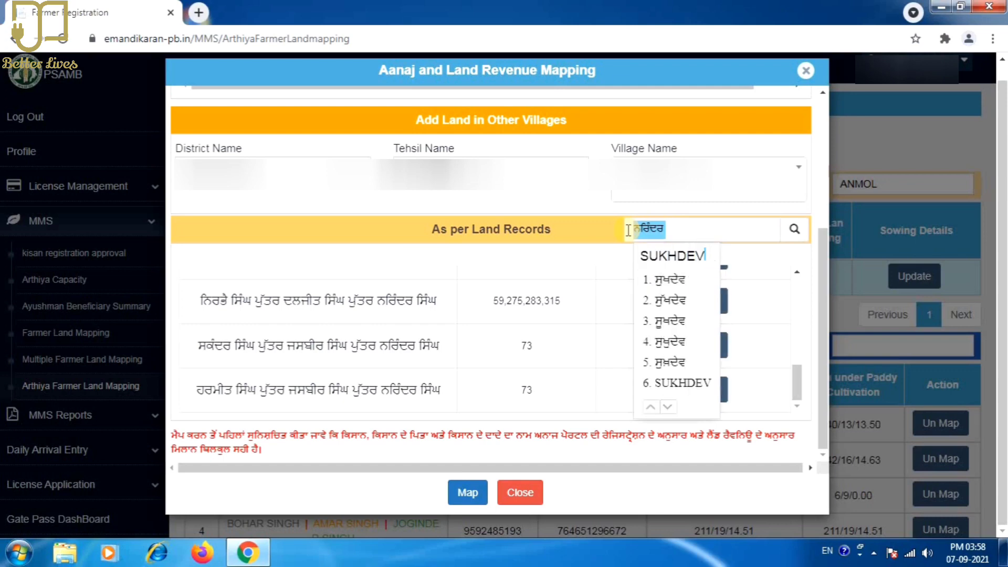
click(665, 280)
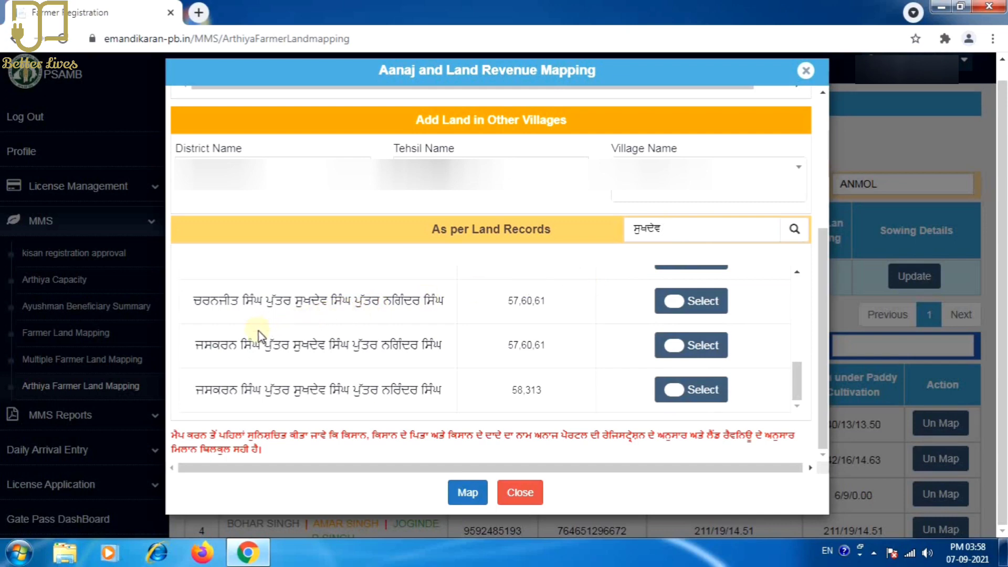
scroll(291, 342, up, 5)
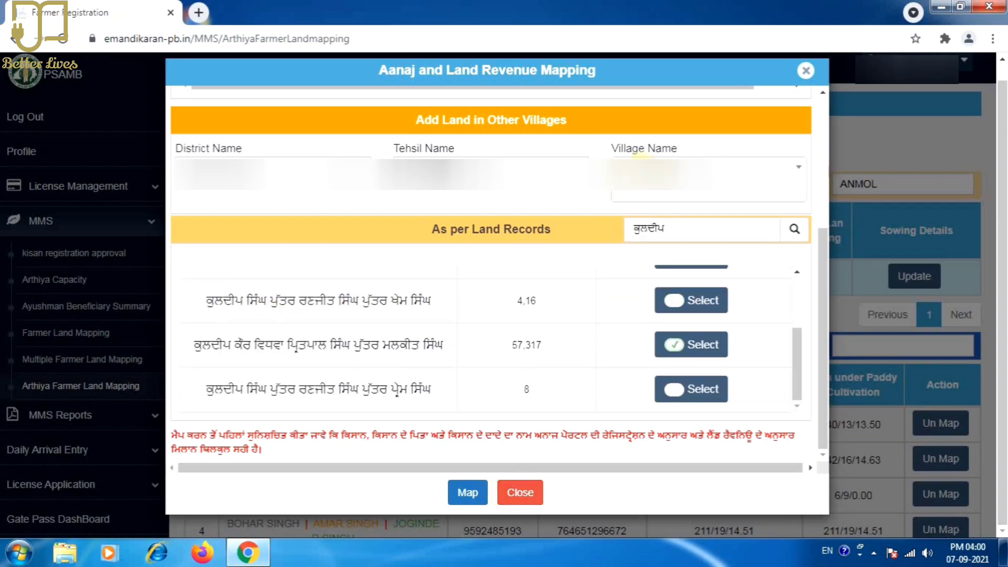
- Map the selected land records to the farmer and review the mapped khewat numbers and land details
click(469, 493)
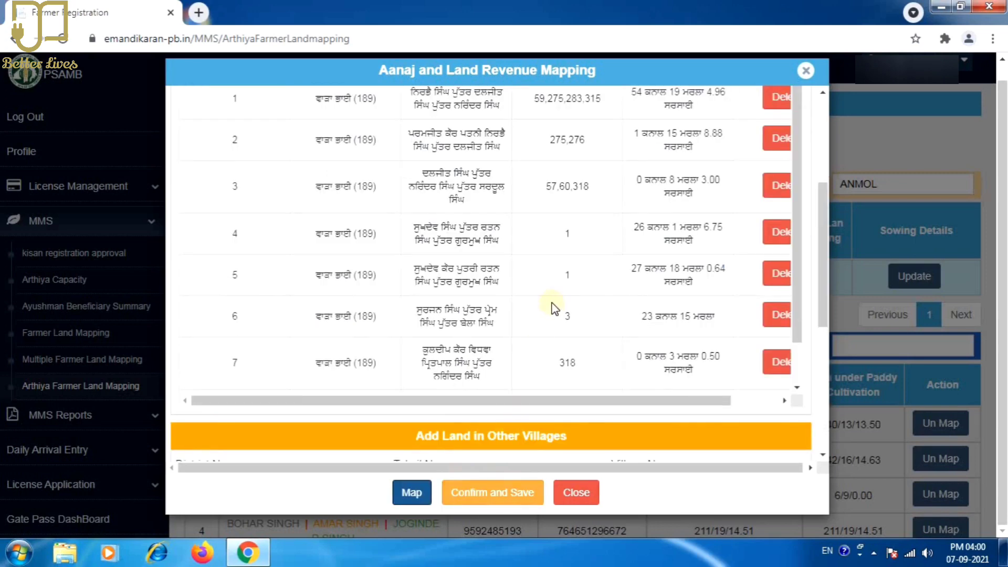
scroll(554, 314, up, 4)
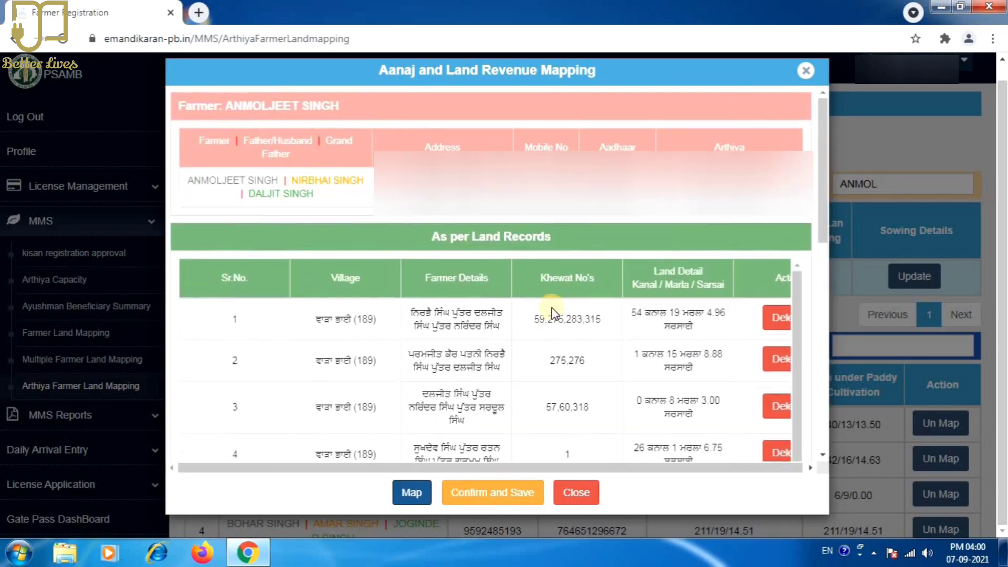
scroll(552, 314, down, 4)
scroll(552, 305, up, 4)
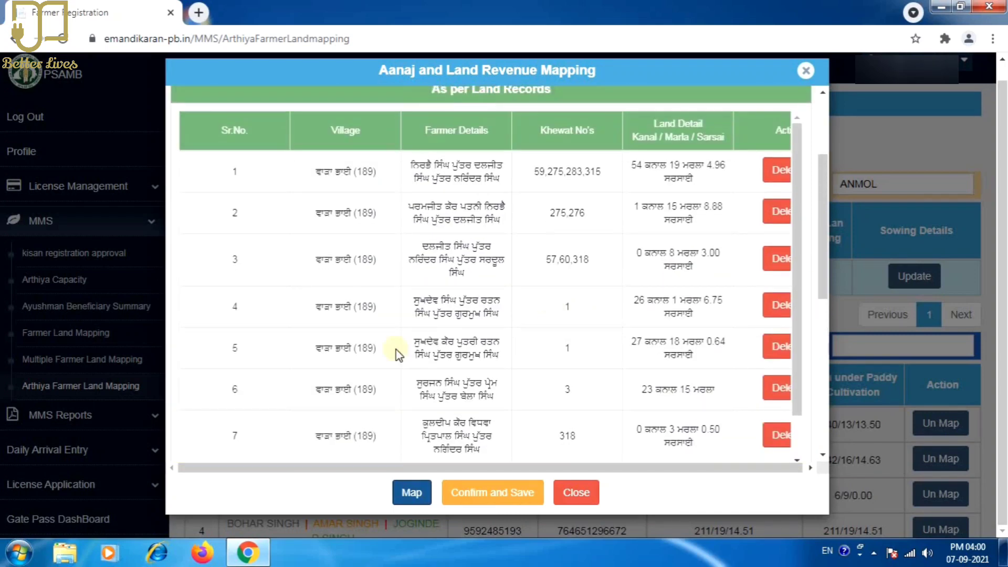
scroll(396, 348, down, 1)
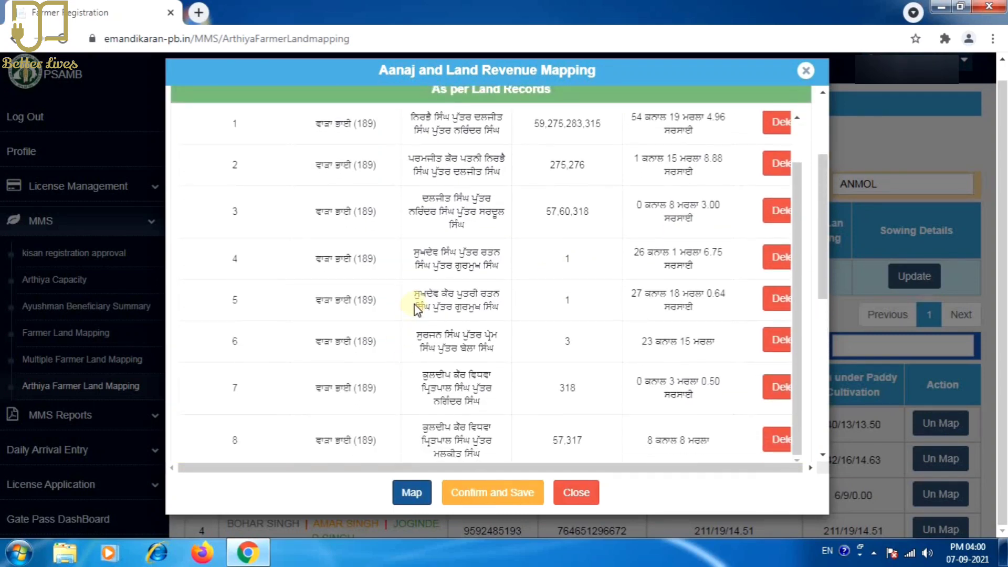
scroll(419, 302, down, 5)
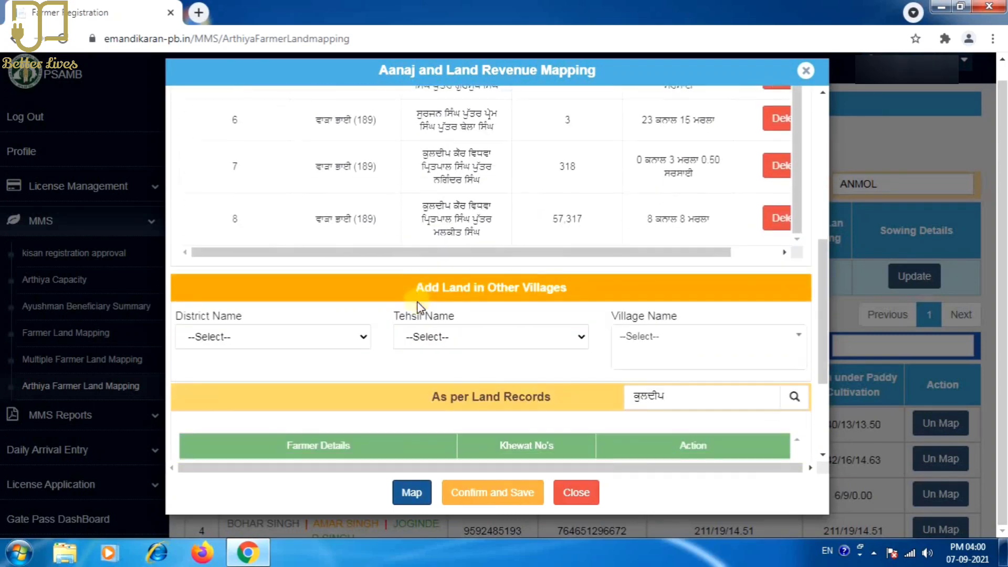
- Set the district to Ferozpur for adding land in other villages, with the family's tehsil and the other village
click(264, 342)
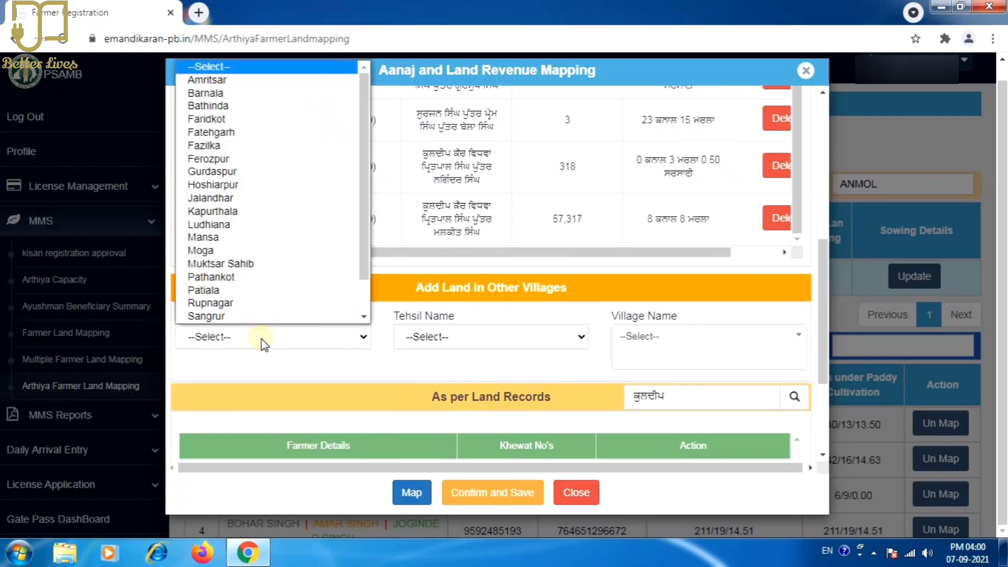
text(fe)
key(Return)
click(423, 337)
click(426, 434)
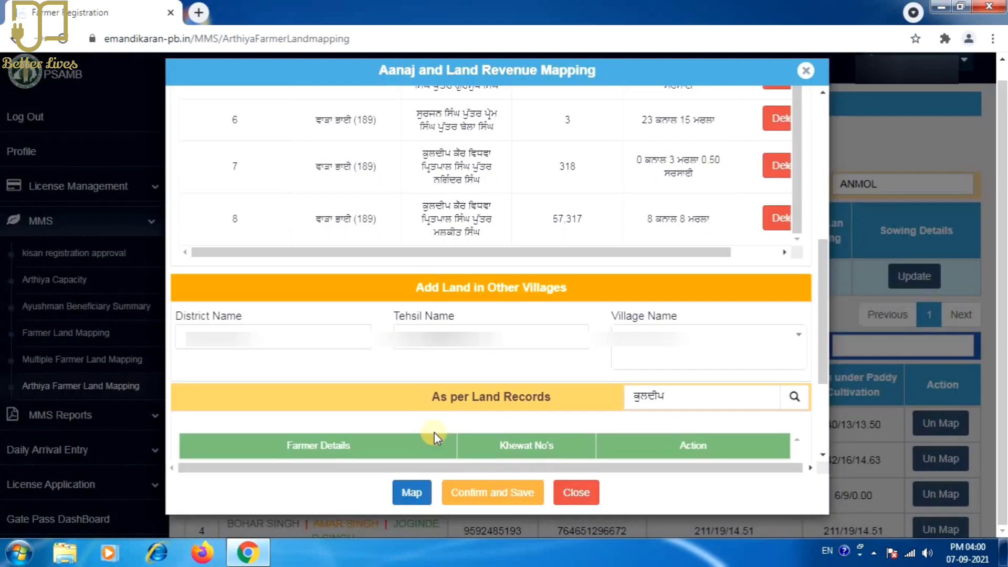
click(656, 350)
key(Down)
key(Return)
- Search the other village's land records for the grandfather's first name in Punjabi script and select his record
drag(667, 397, 594, 400)
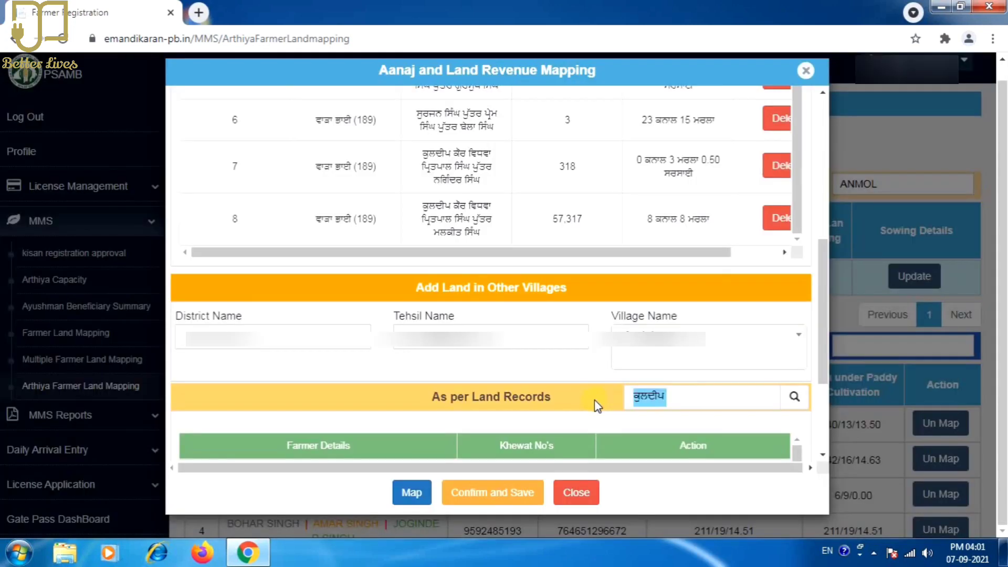
text(DALJIT)
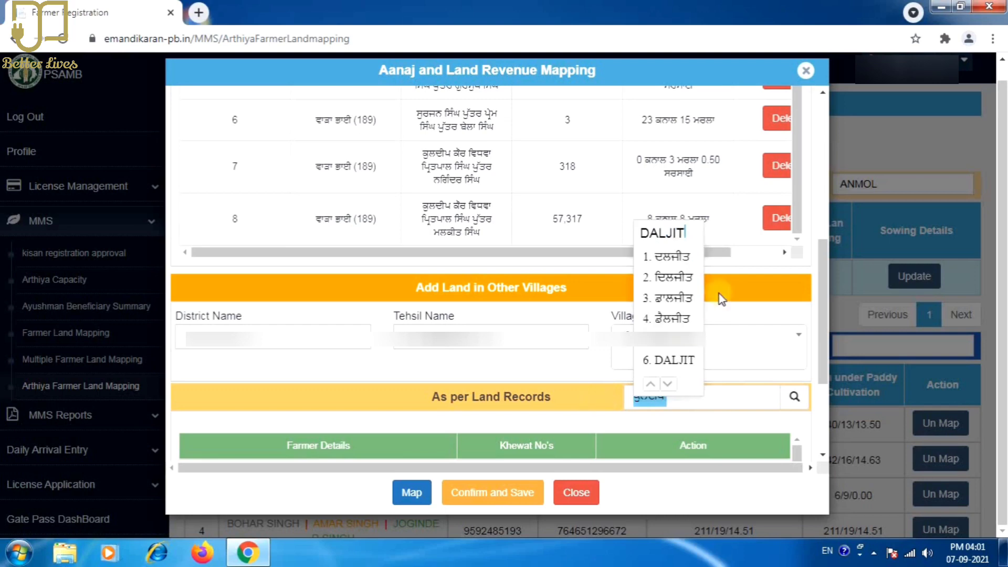
click(658, 256)
scroll(506, 401, down, 3)
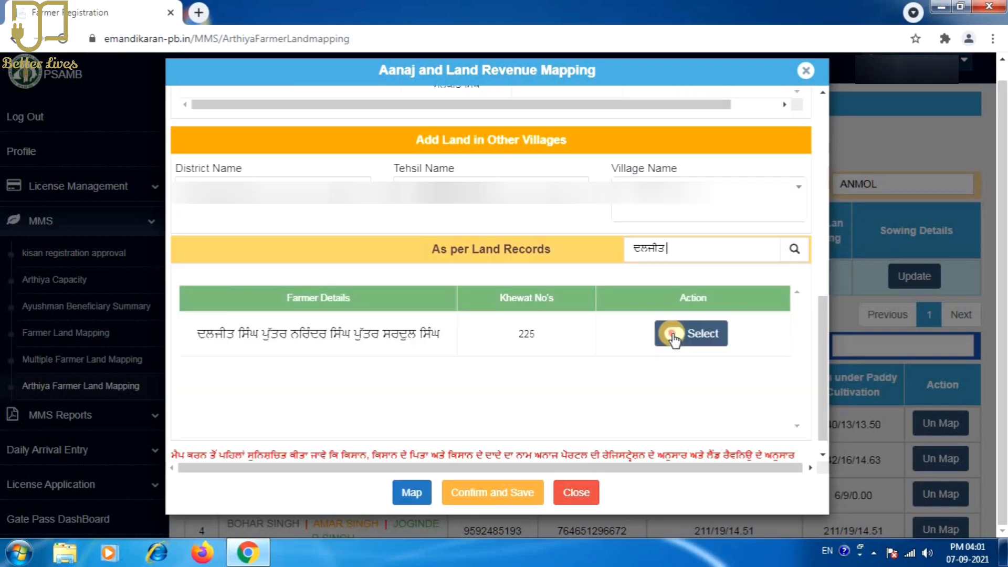
click(674, 336)
- Map the grandfather's record from the other village and review the complete list of mapped land
click(410, 494)
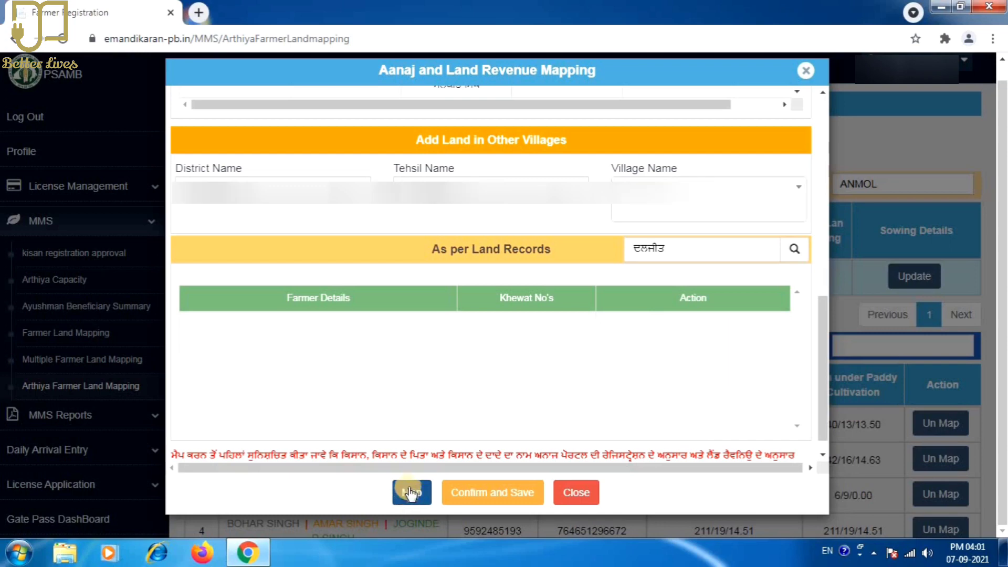
scroll(409, 363, up, 4)
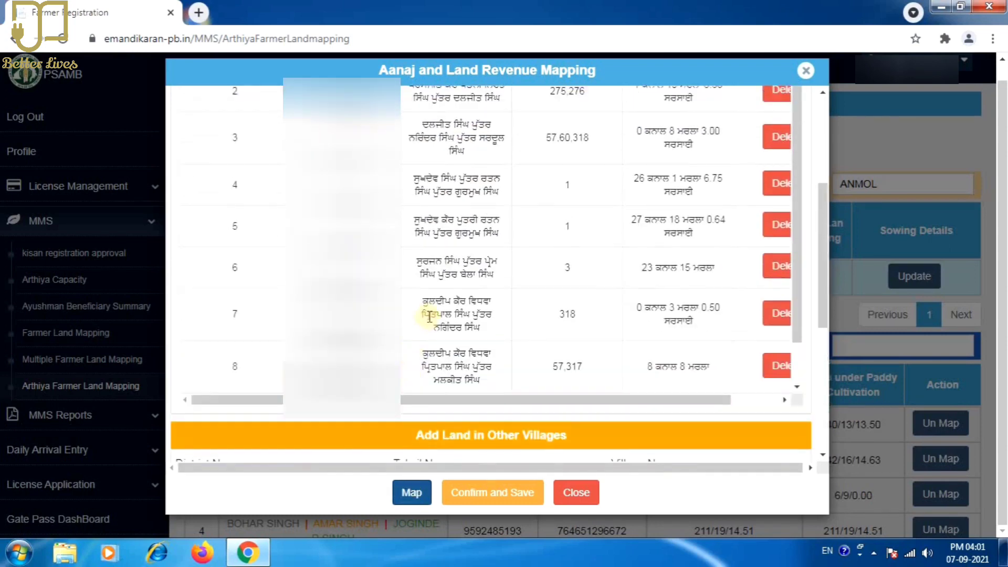
scroll(430, 315, down, 1)
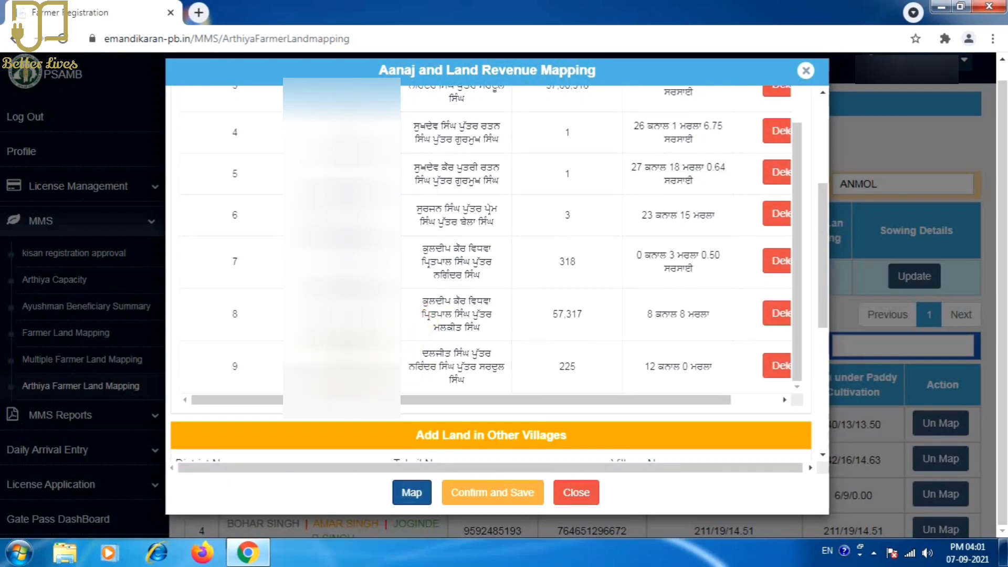
scroll(655, 304, up, 3)
scroll(600, 301, up, 3)
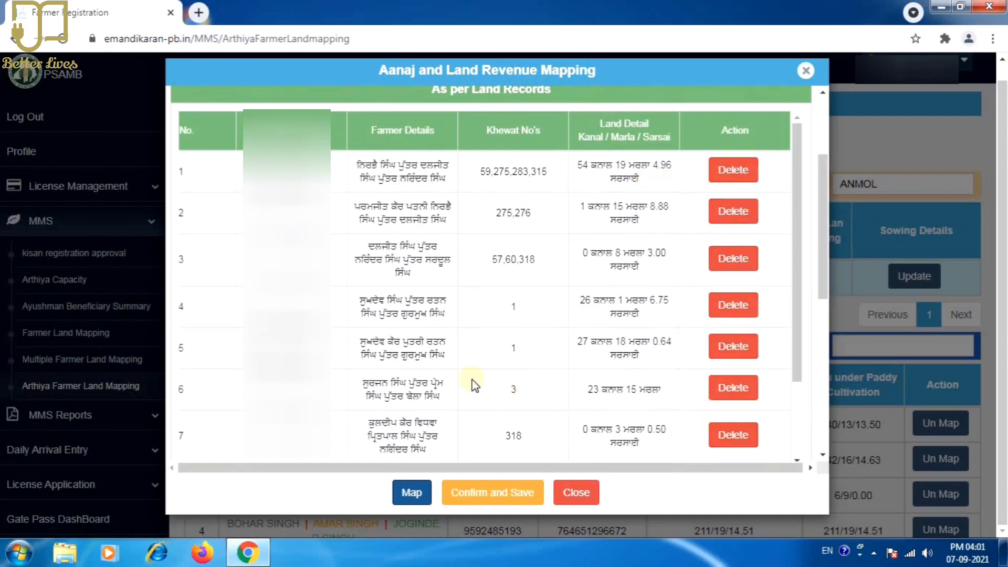
- Confirm and save the mapped land, and check the registration details against the land records in the summary
click(495, 501)
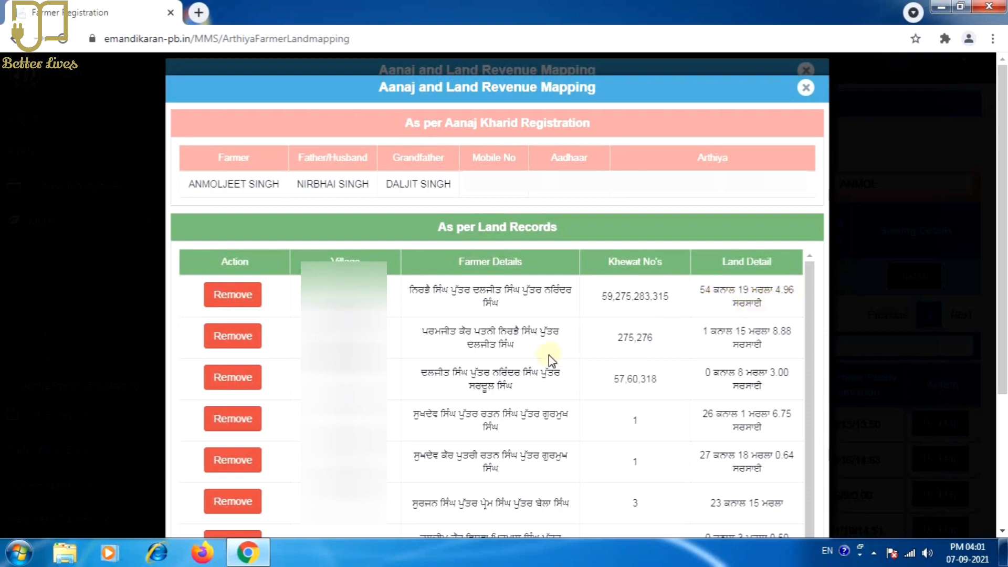
scroll(549, 360, down, 1)
scroll(496, 310, down, 2)
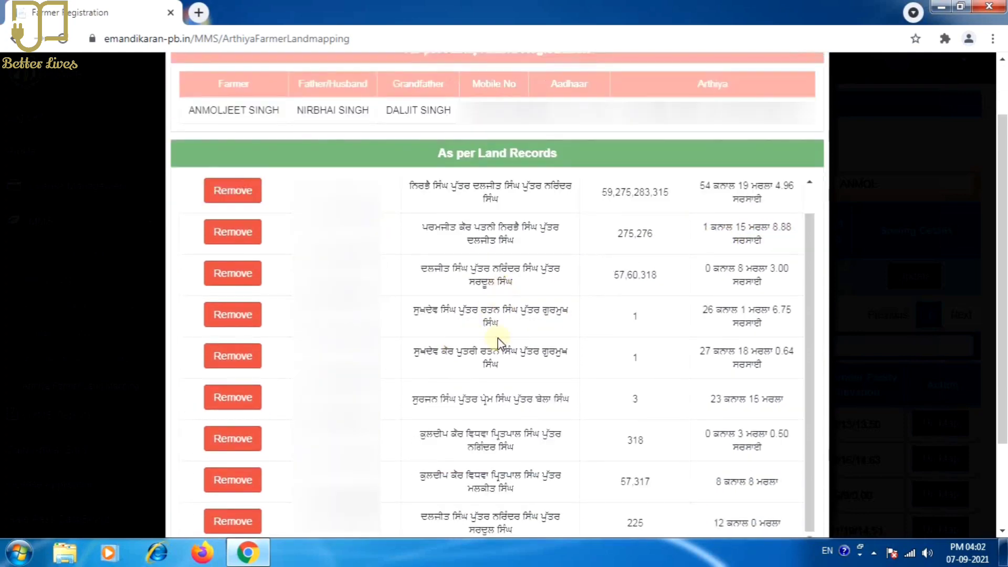
scroll(502, 407, down, 3)
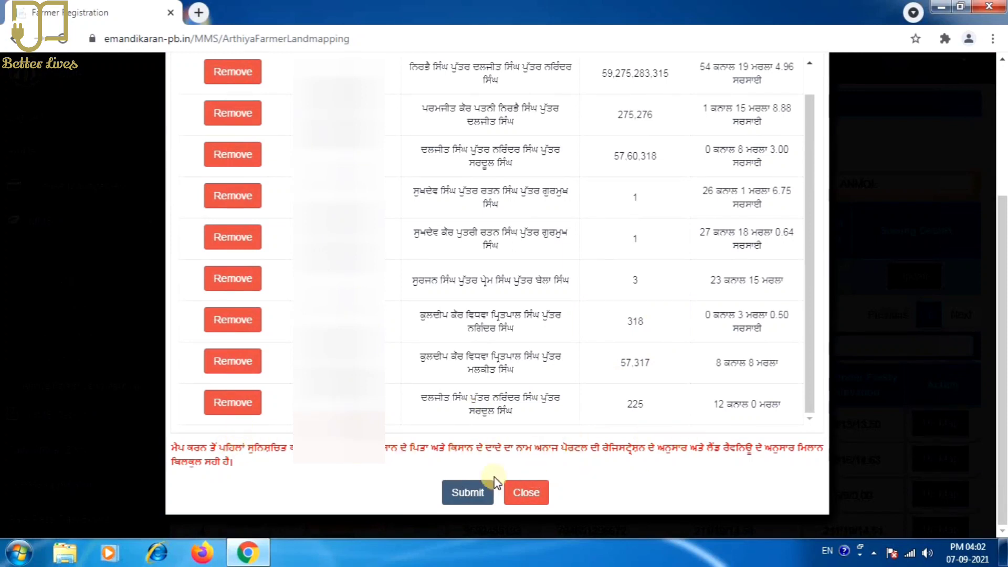
- Submit the farmer's land mapping after rechecking the summary of mapped land records
click(464, 493)
click(464, 492)
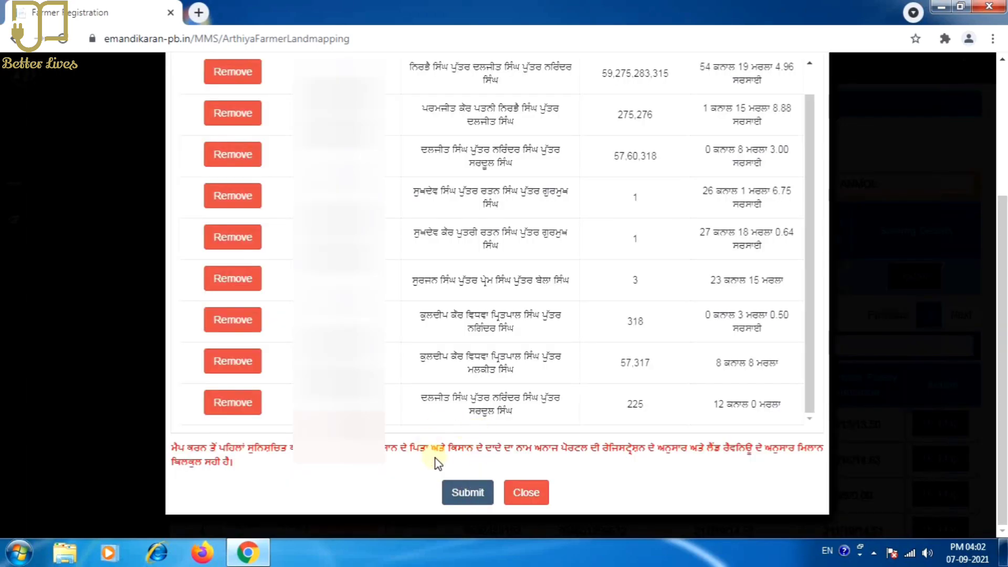
click(466, 493)
scroll(479, 434, up, 5)
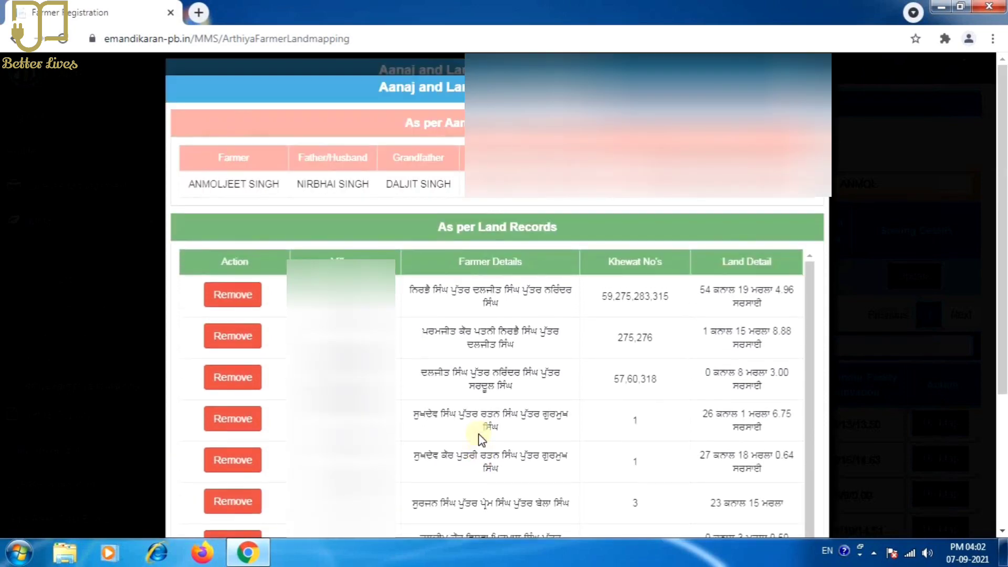
scroll(479, 437, down, 1)
scroll(451, 476, down, 1)
scroll(451, 476, down, 3)
click(469, 492)
- Turn off Punjabi typing in the Google Input Tools extension
click(945, 38)
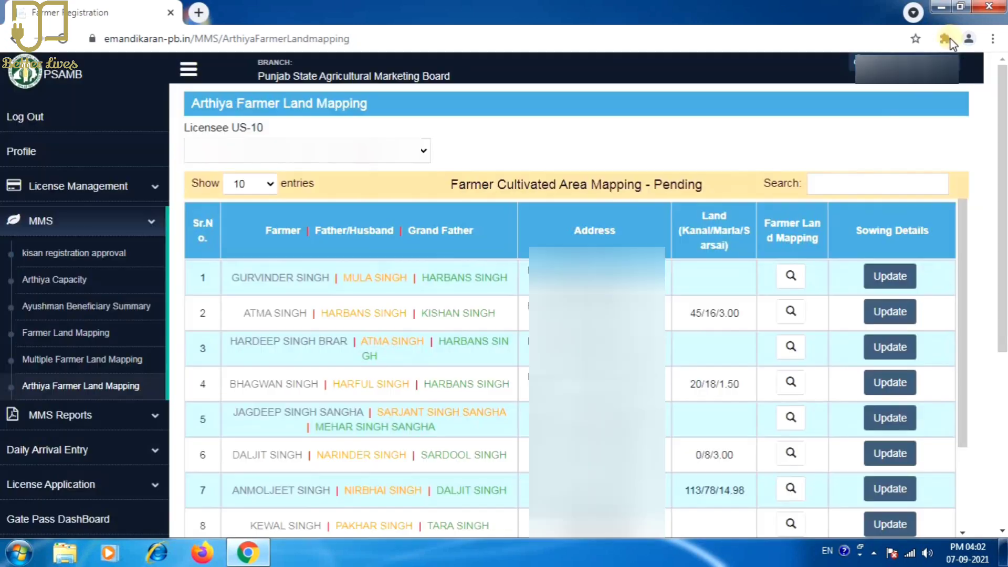
click(801, 142)
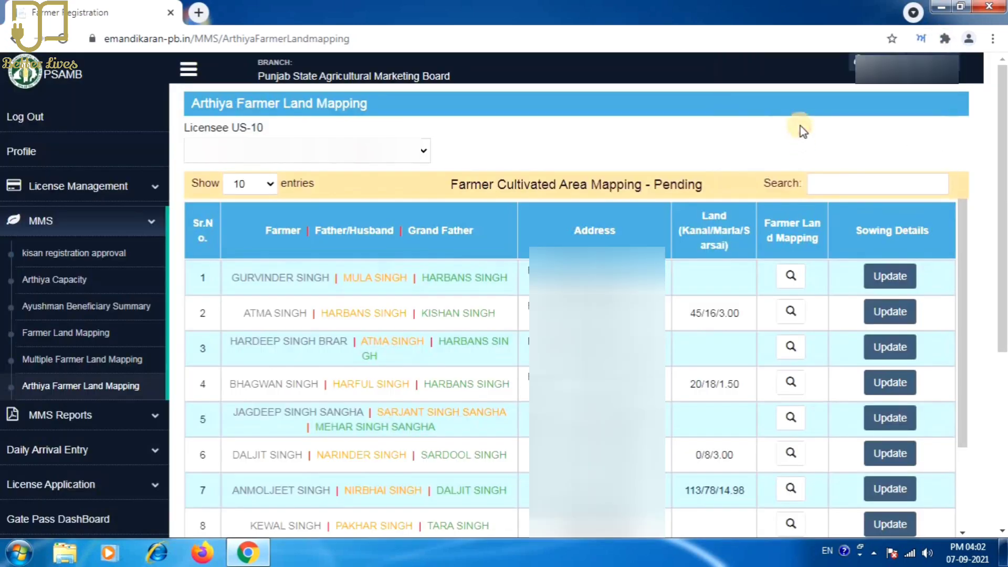
click(817, 89)
- Filter the pending farmers by the farmer's first name and check the land area mapped to the farmer
click(838, 183)
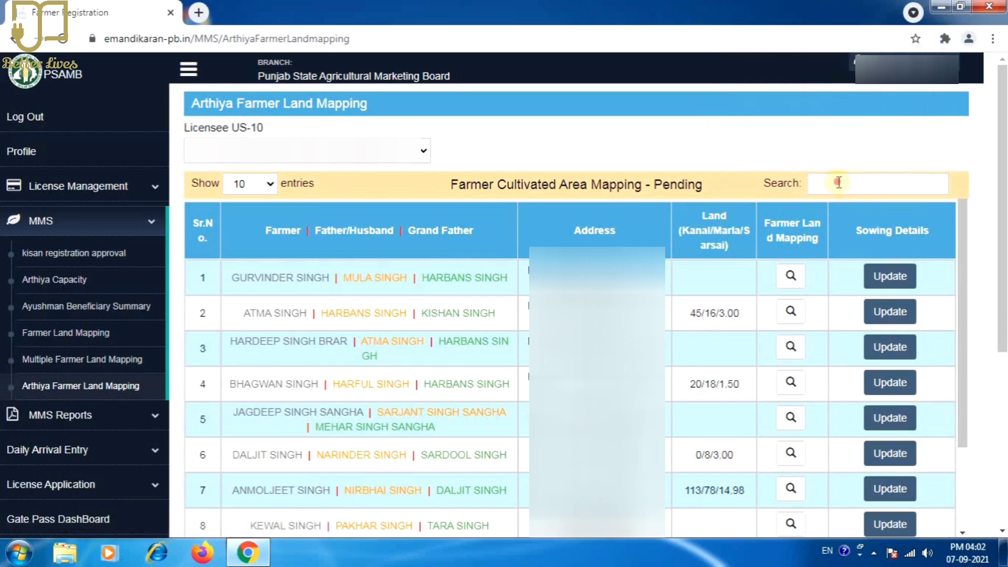
text(anmol)
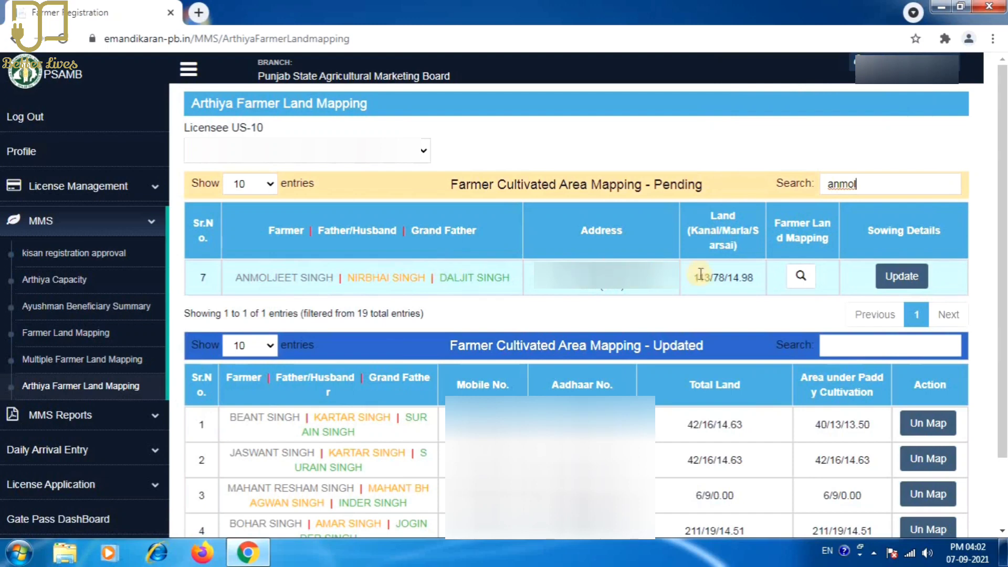
drag(690, 278, 740, 277)
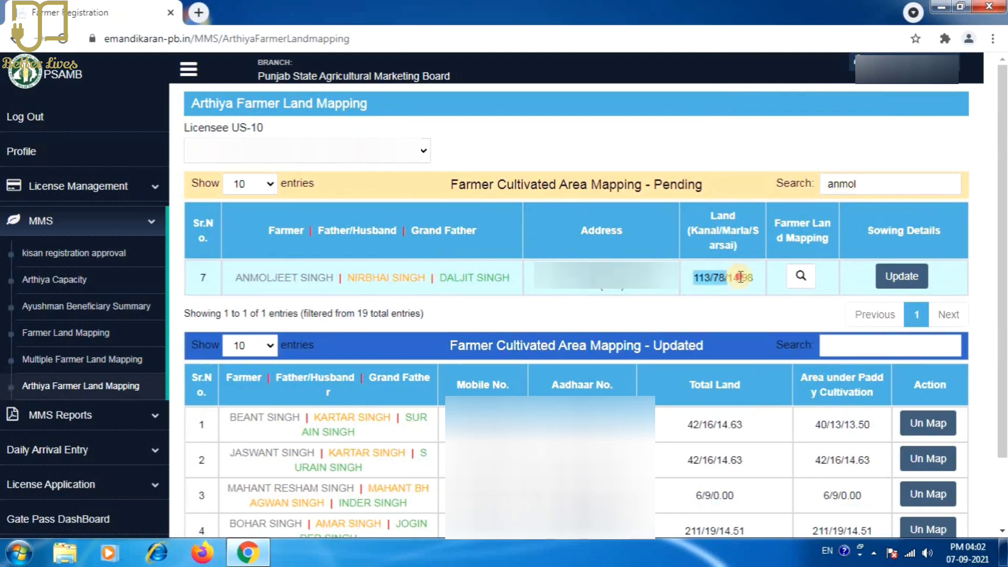
click(729, 288)
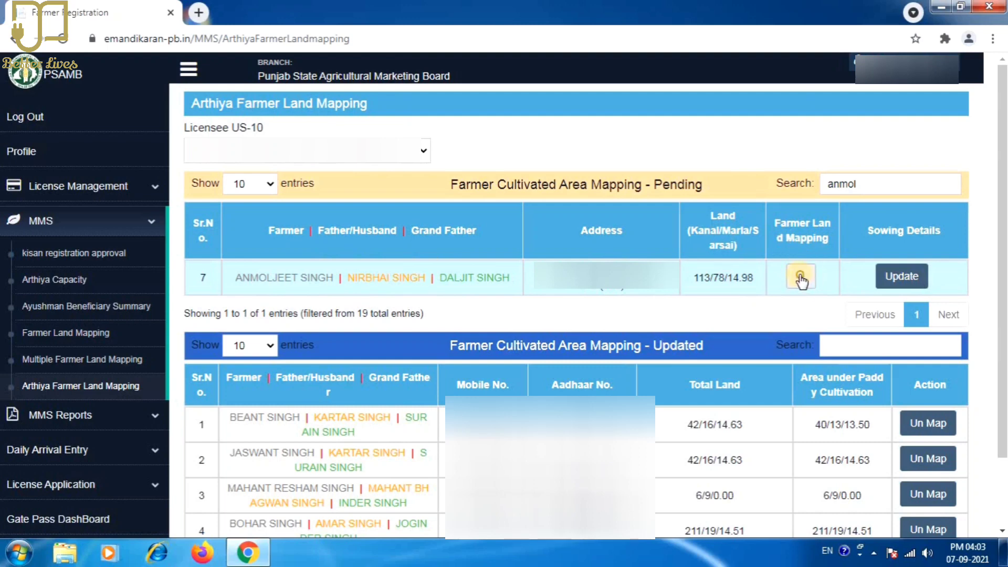
click(864, 230)
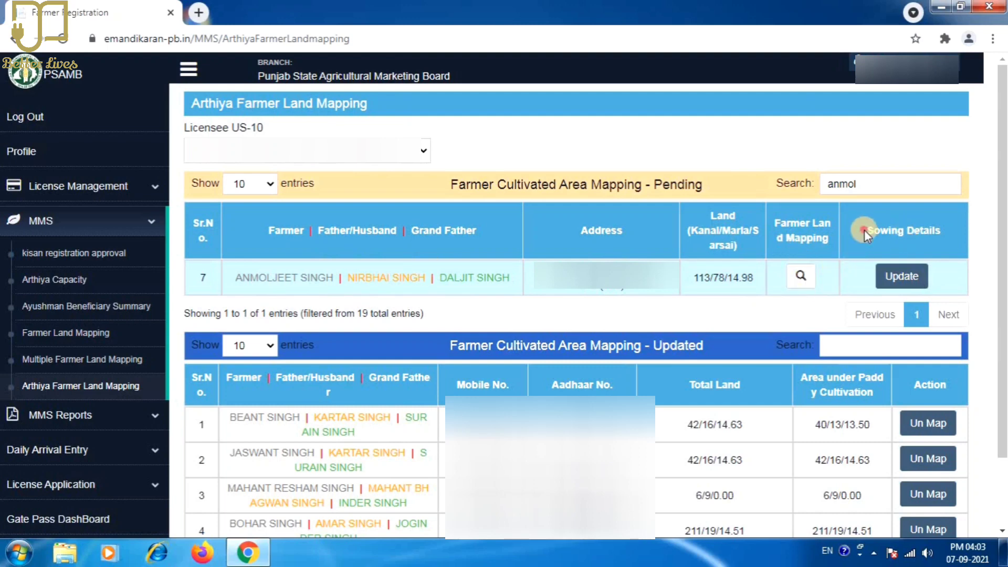
- Open the pending farmer's sowing details for updating and review all the listed land records
click(898, 278)
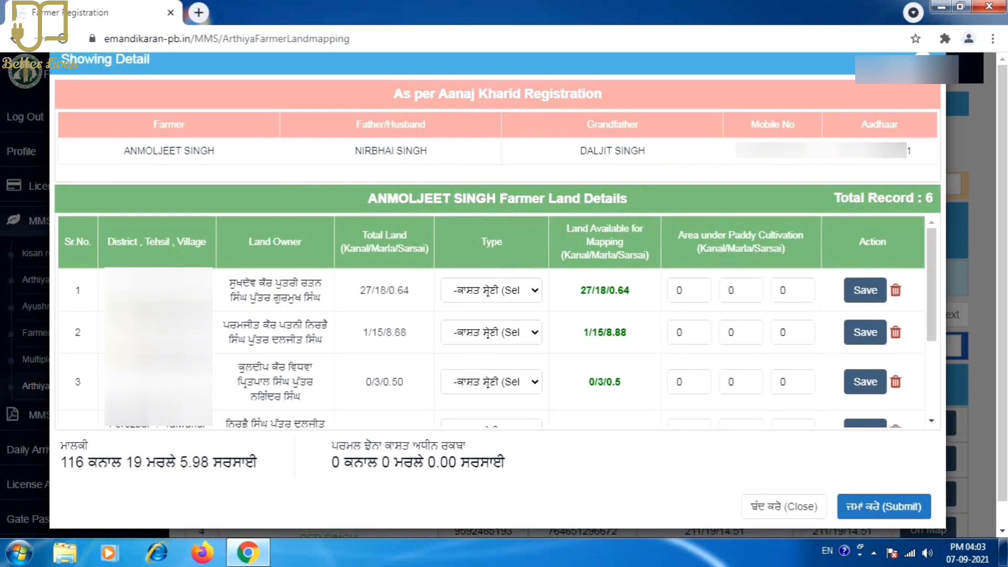
scroll(229, 351, down, 1)
scroll(230, 351, down, 1)
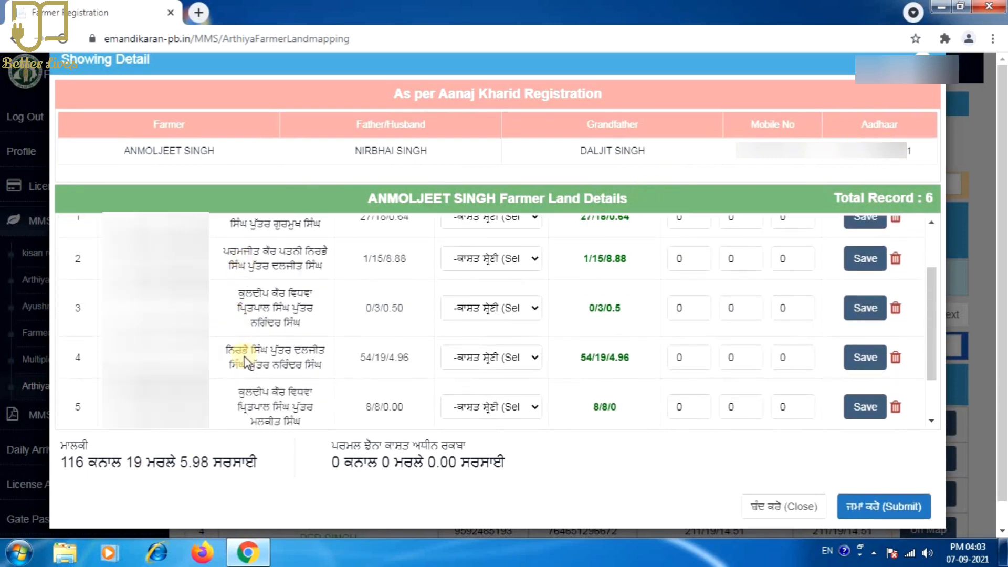
scroll(239, 354, down, 2)
scroll(239, 354, down, 1)
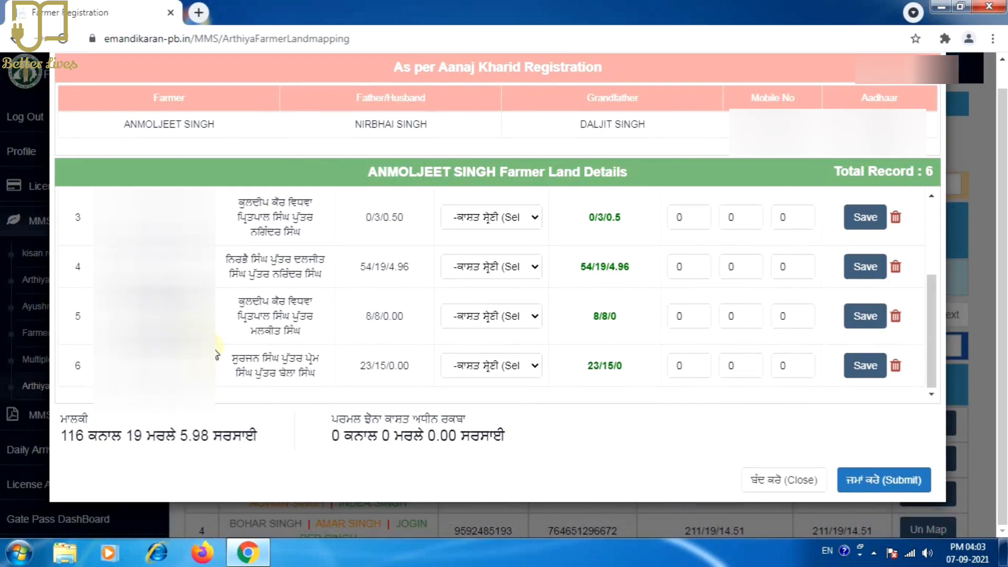
scroll(217, 350, up, 3)
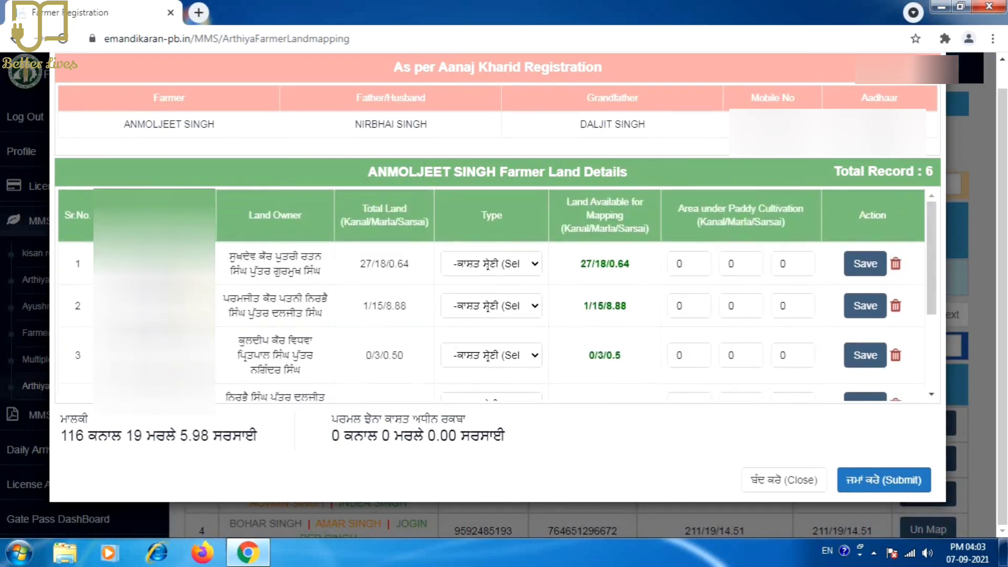
scroll(216, 330, up, 1)
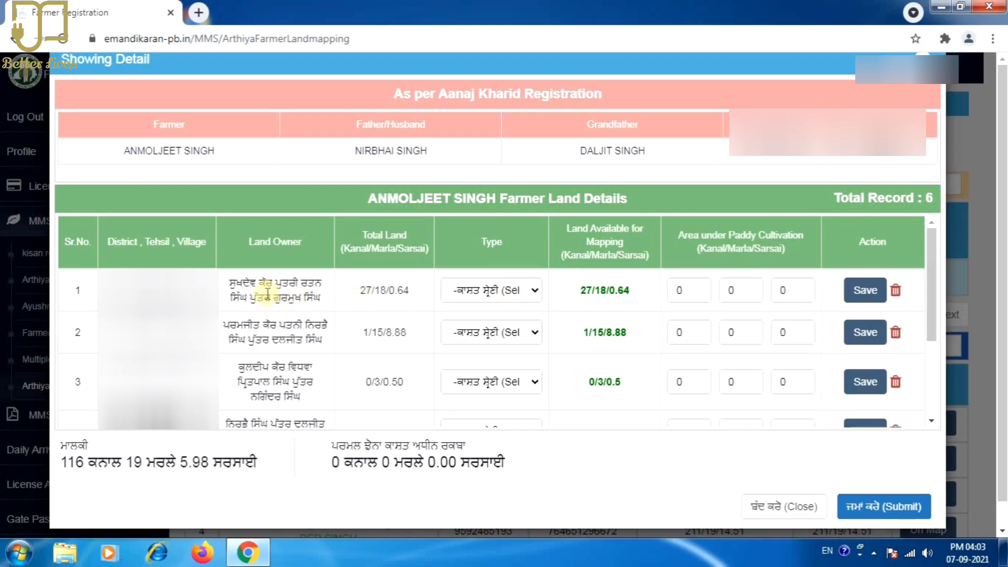
- Set the first land record to Lessee/Tenant with 27 kanal 18 marla 0.64 sarsai under paddy, then save and submit its khasra details
click(522, 293)
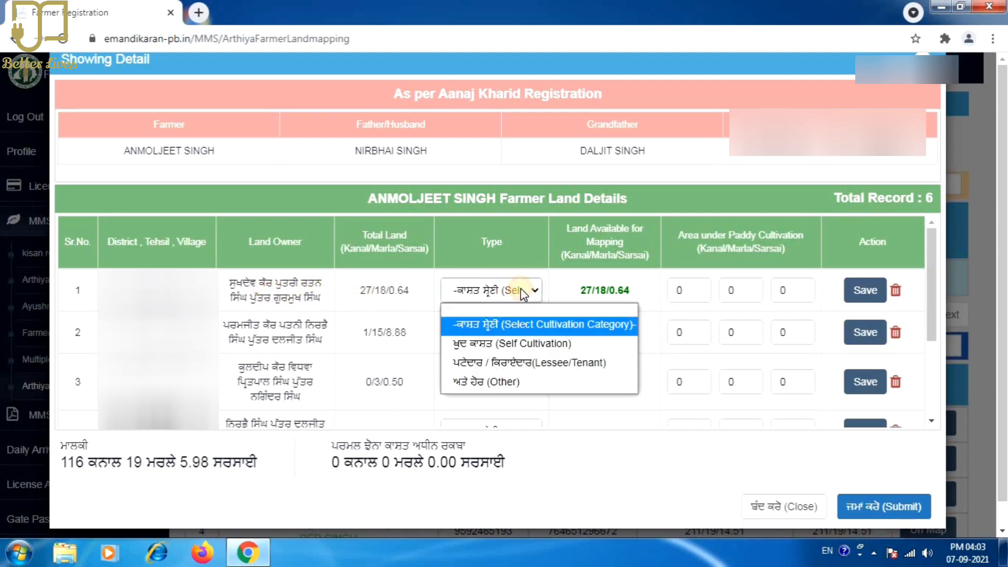
click(490, 362)
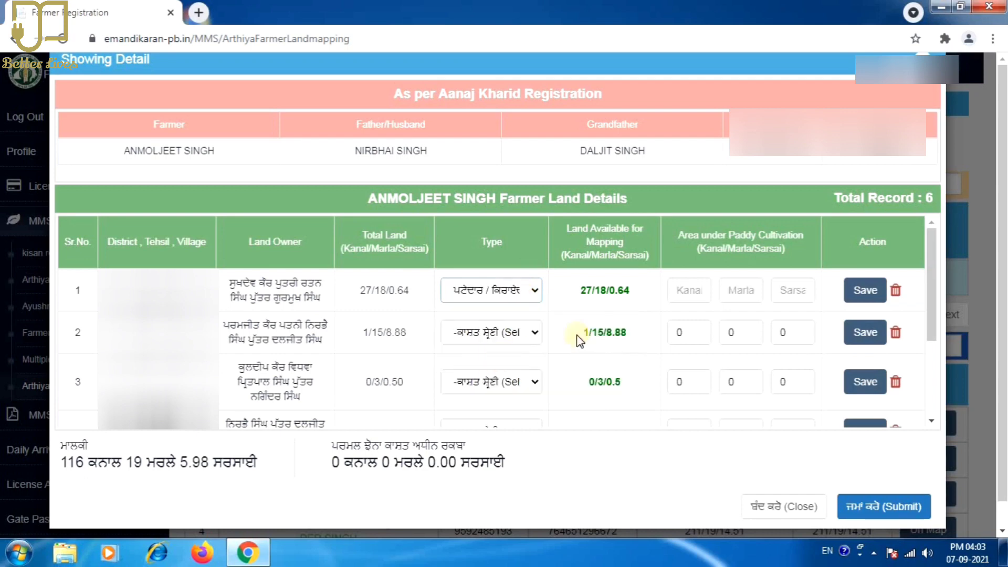
click(692, 290)
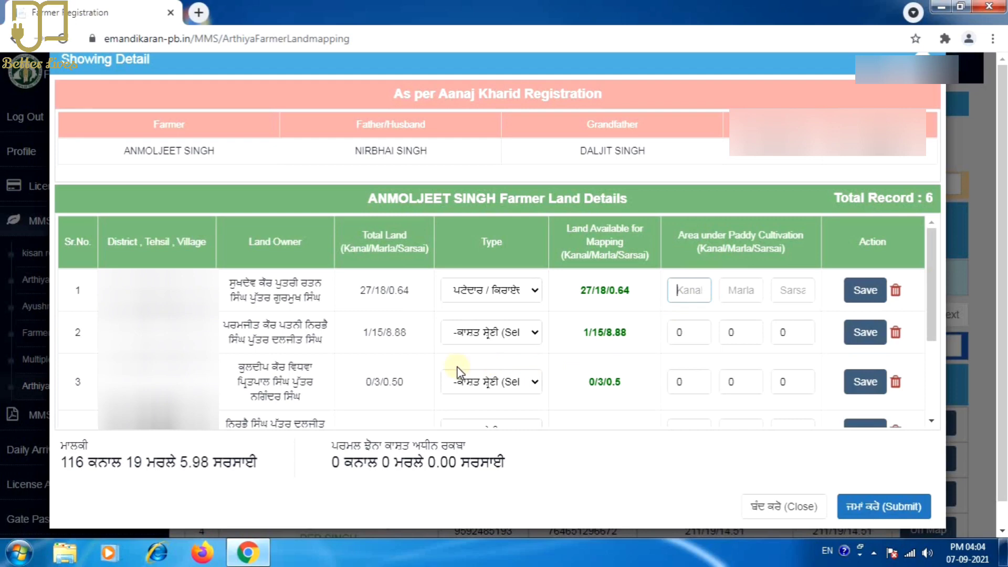
scroll(456, 362, down, 3)
scroll(457, 371, down, 1)
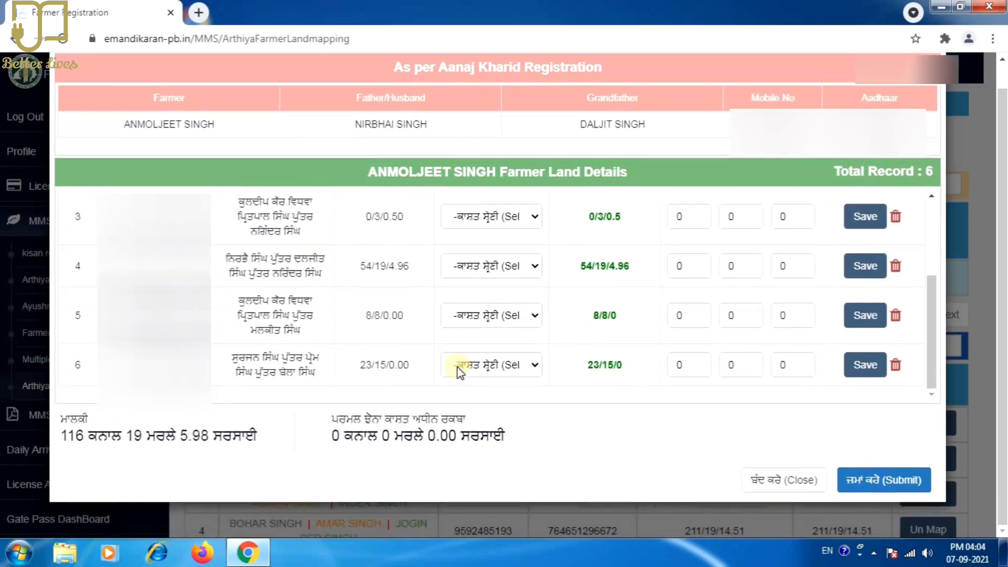
scroll(460, 371, up, 4)
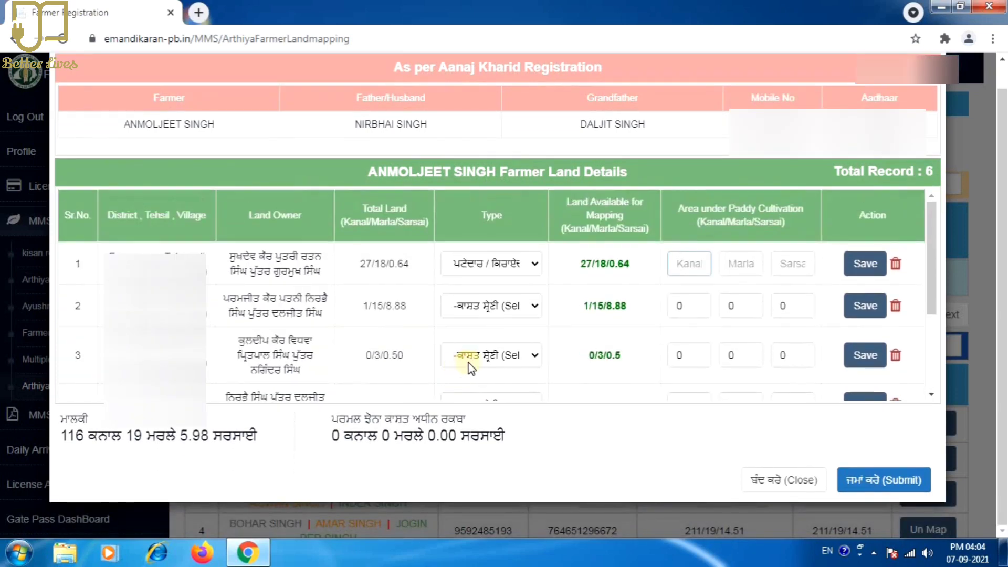
scroll(473, 367, up, 1)
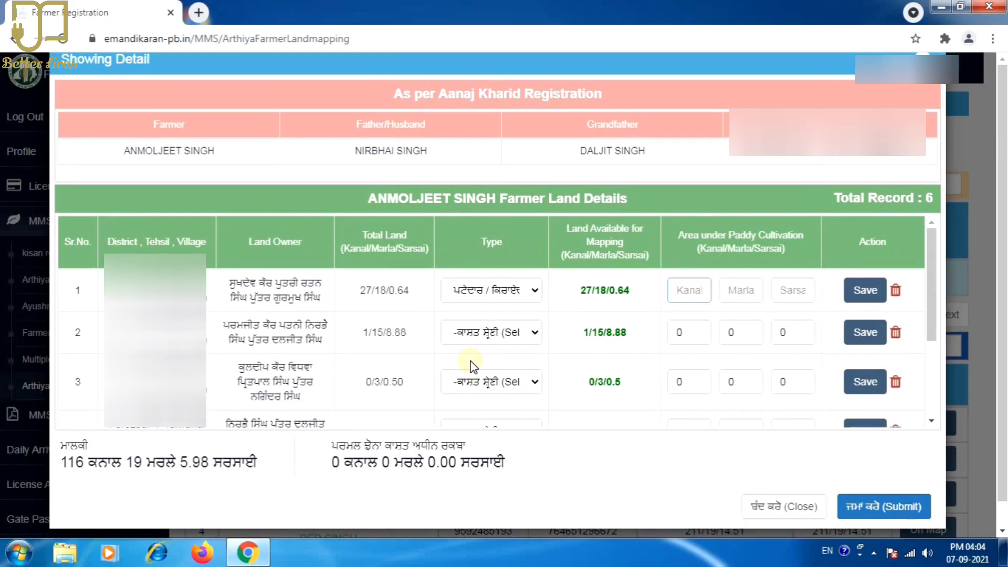
text(27)
key(Tab)
text(18)
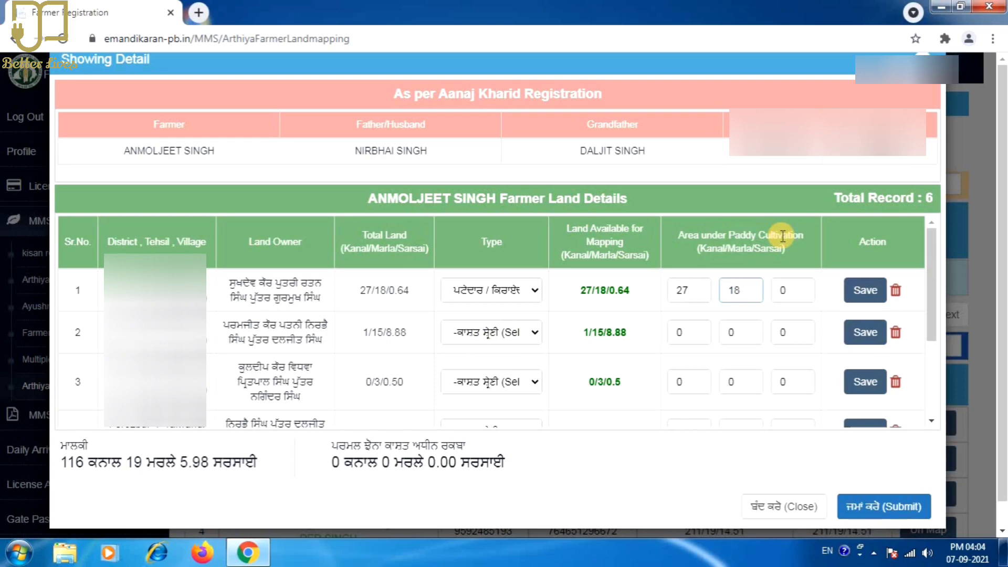
key(Tab)
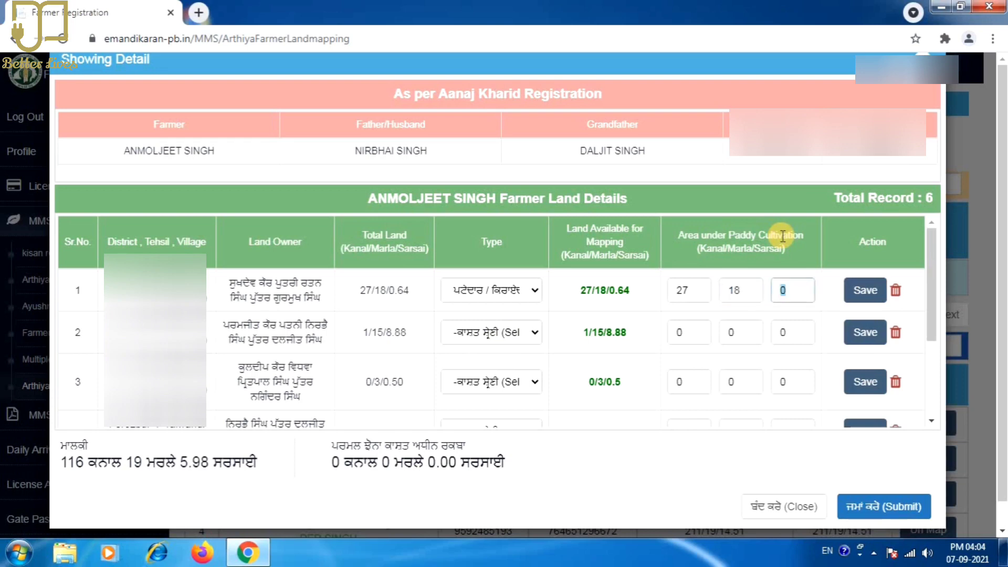
click(859, 292)
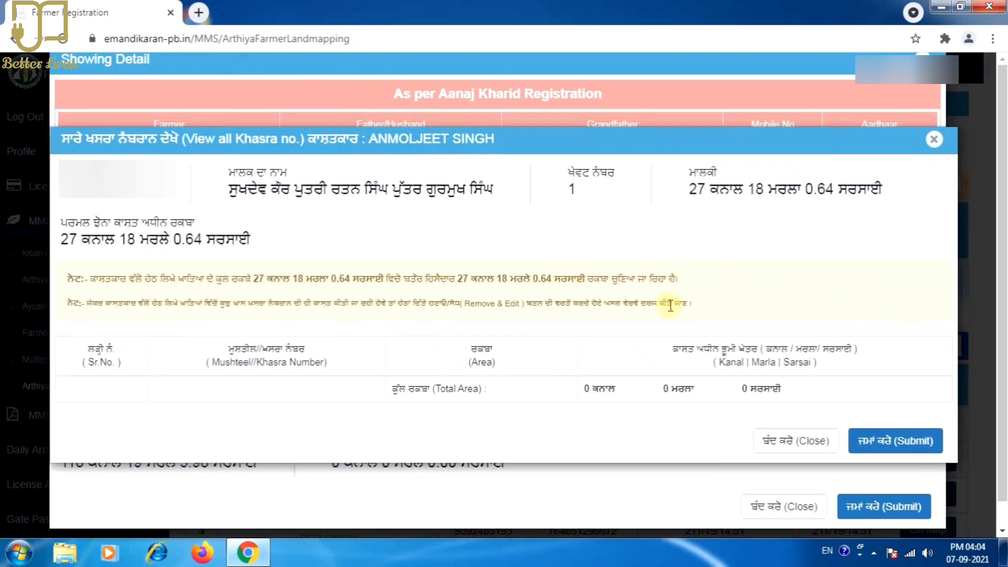
click(892, 444)
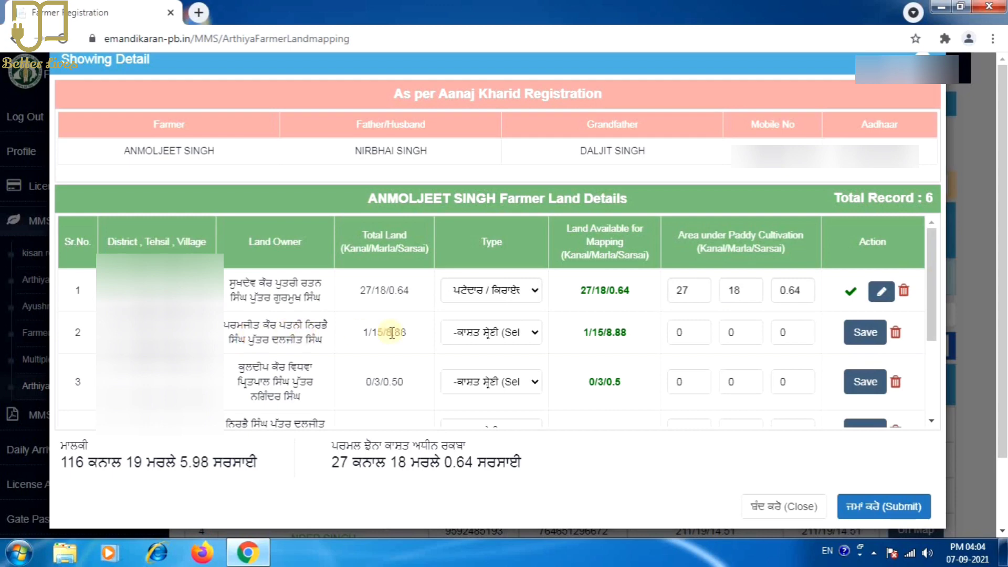
- Set the second land record to Other with 1 kanal 15 marla 8.88 sarsai under paddy, then save and submit its khasra details
click(505, 333)
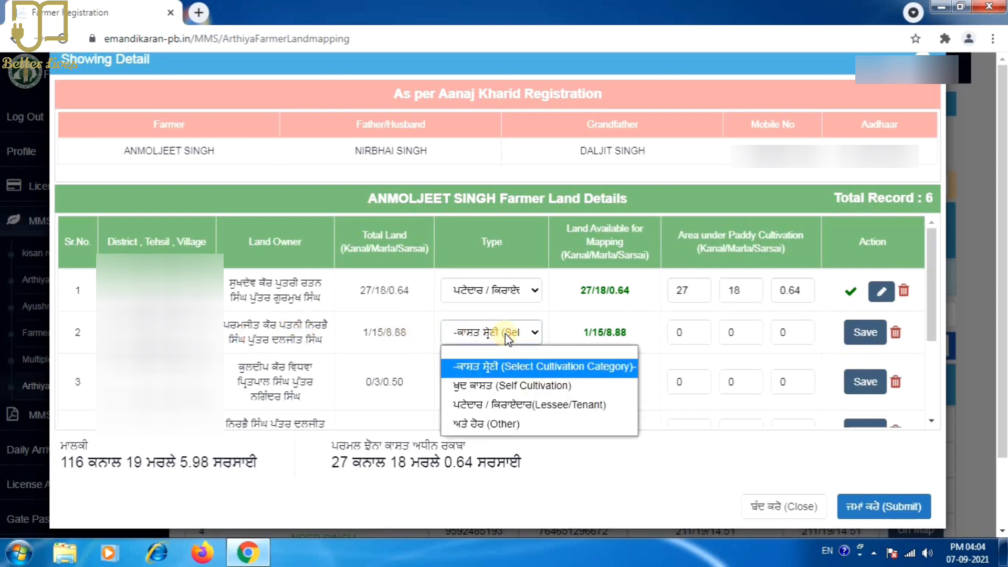
click(481, 423)
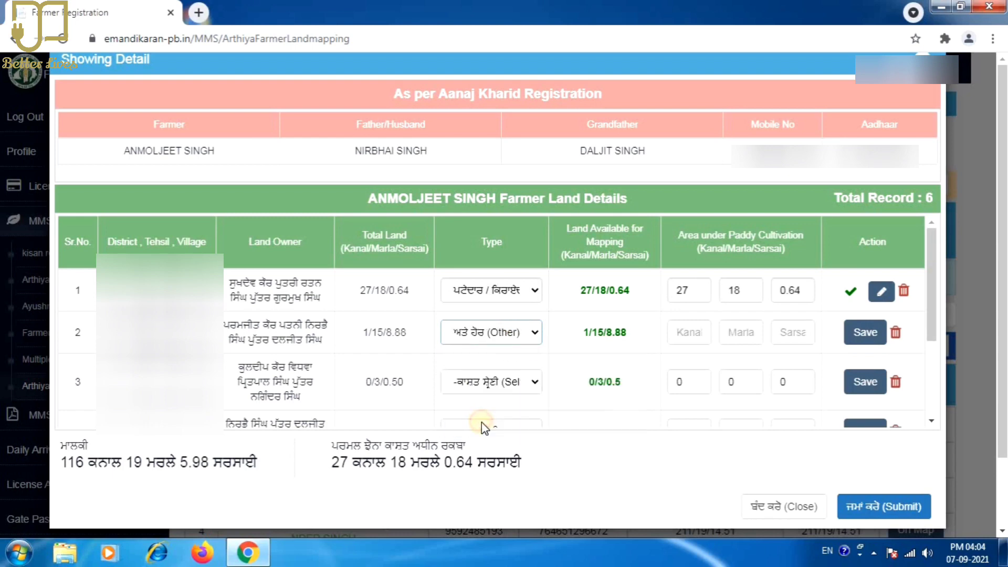
click(687, 329)
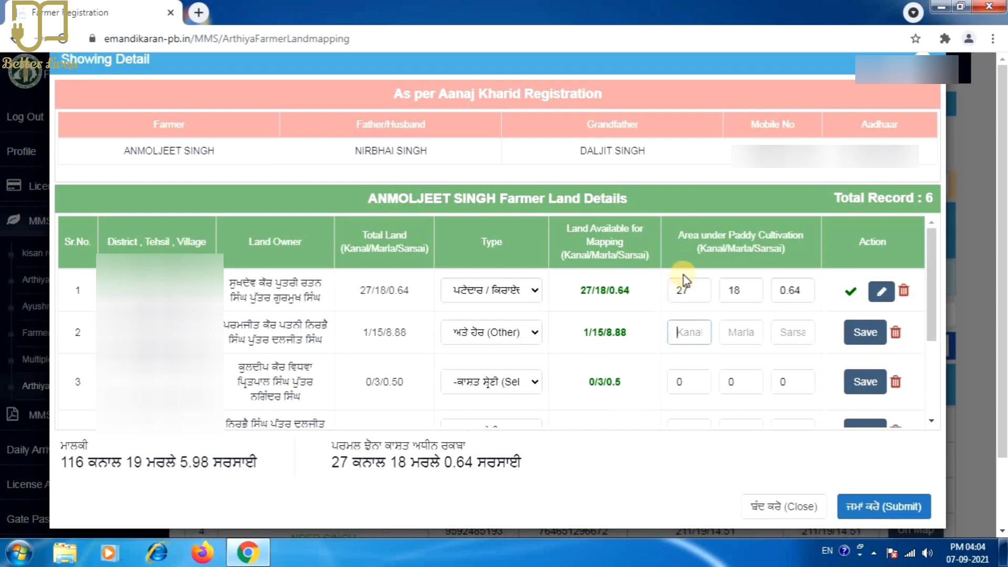
text(1)
key(Tab)
text(15)
key(Tab)
text(8.88)
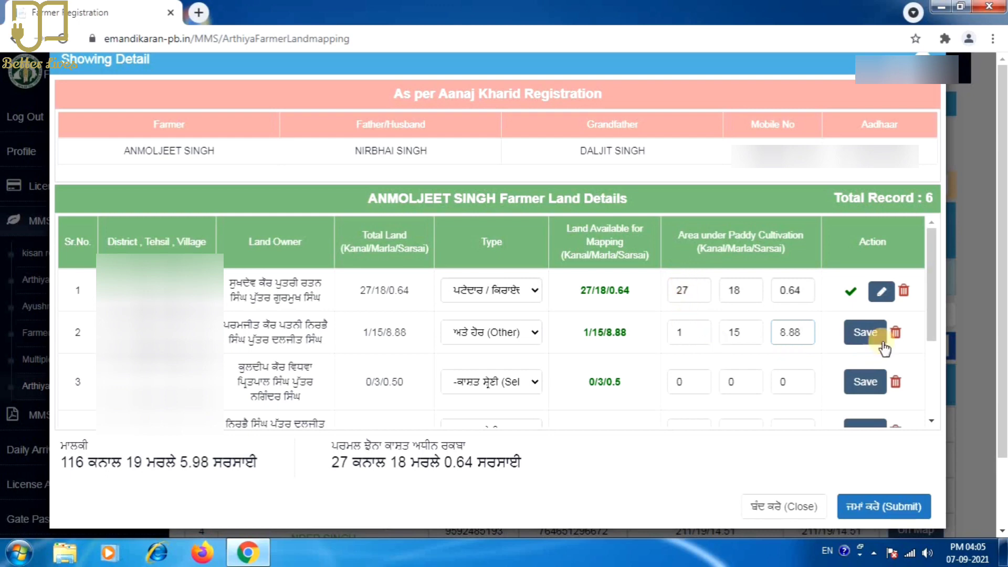
click(864, 333)
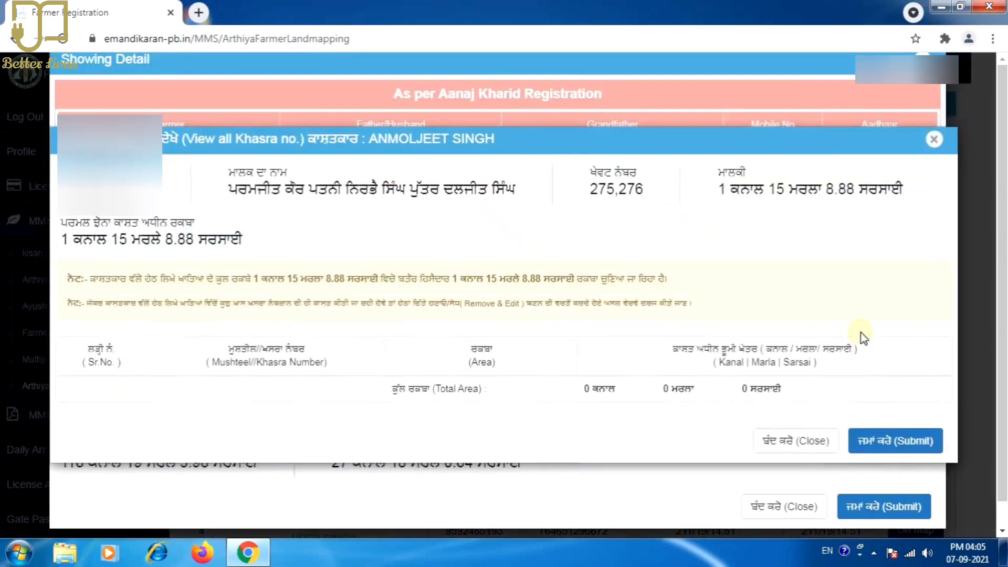
click(891, 441)
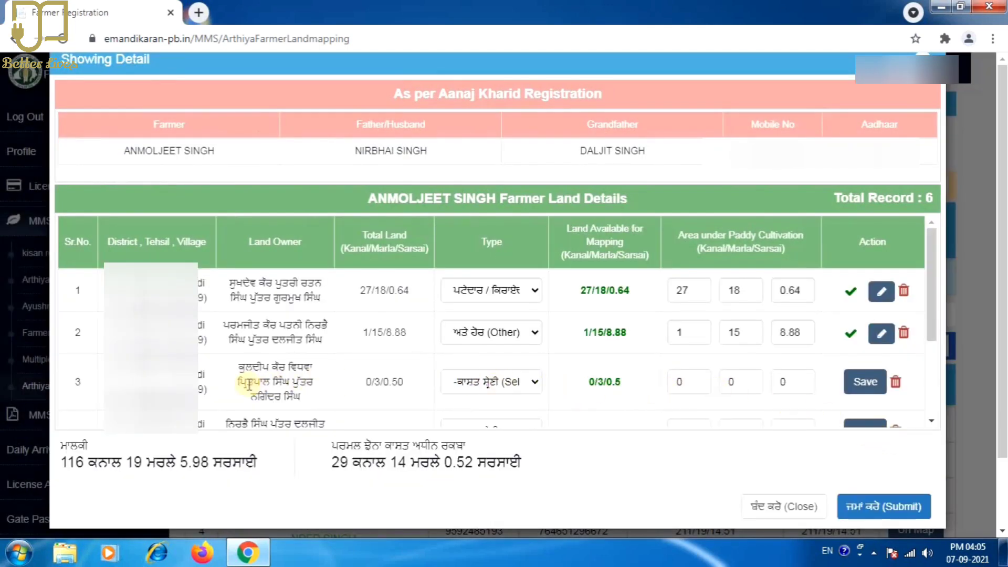
- Set the third land record to Lessee/Tenant with 0 kanal 3 marla 0.5 sarsai under paddy, then save and submit its khasra details
click(487, 382)
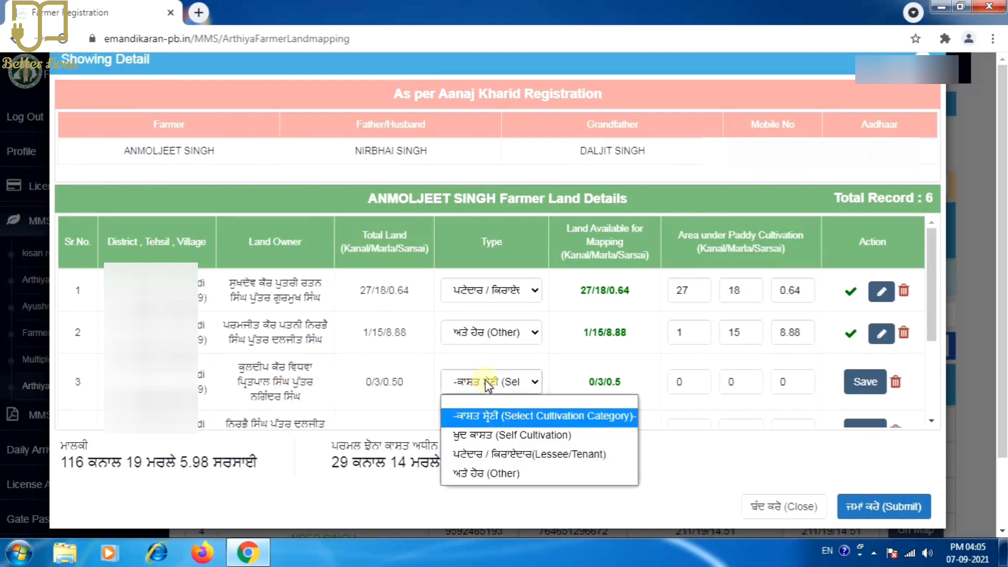
click(485, 453)
click(685, 380)
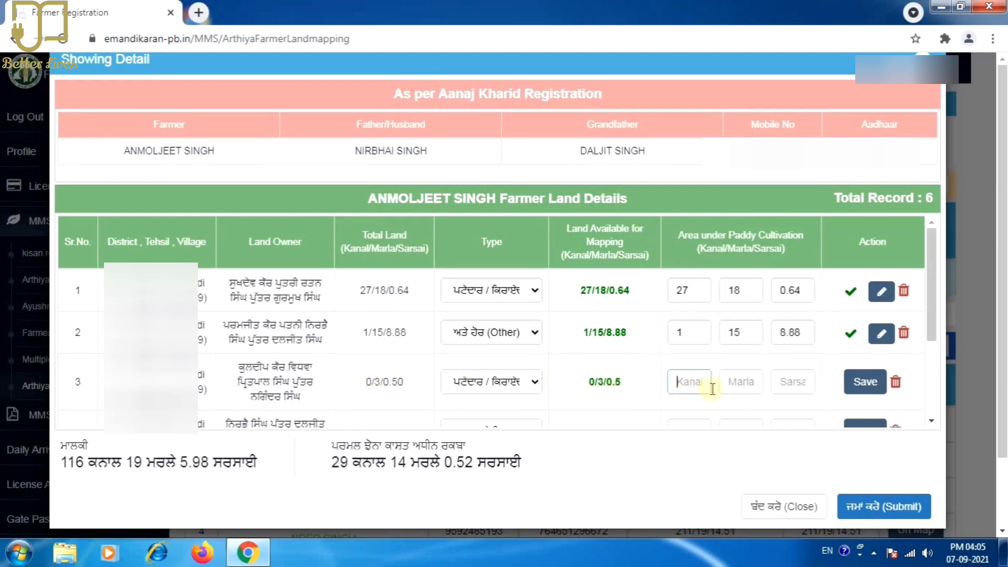
text(0)
key(Tab)
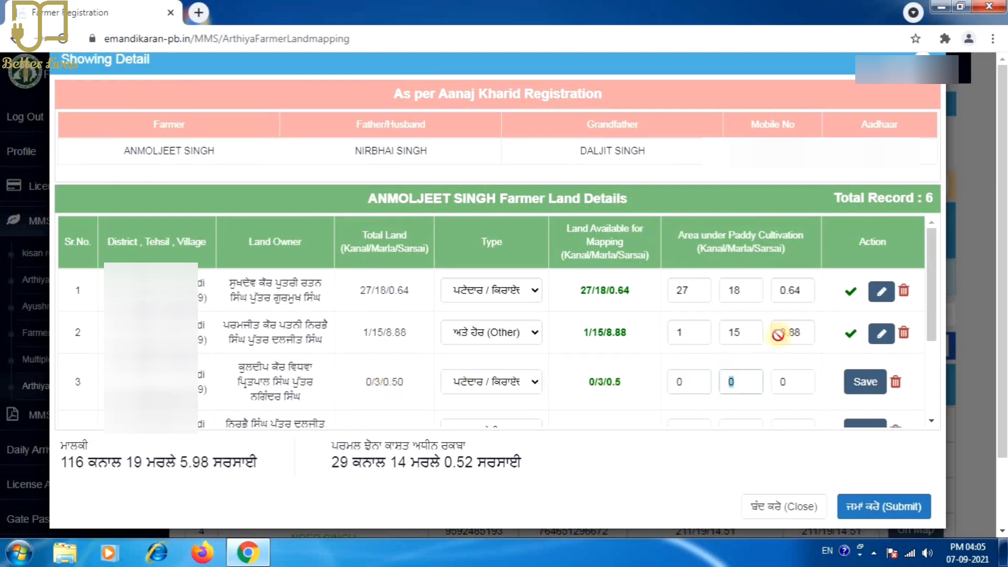
text(3)
key(Tab)
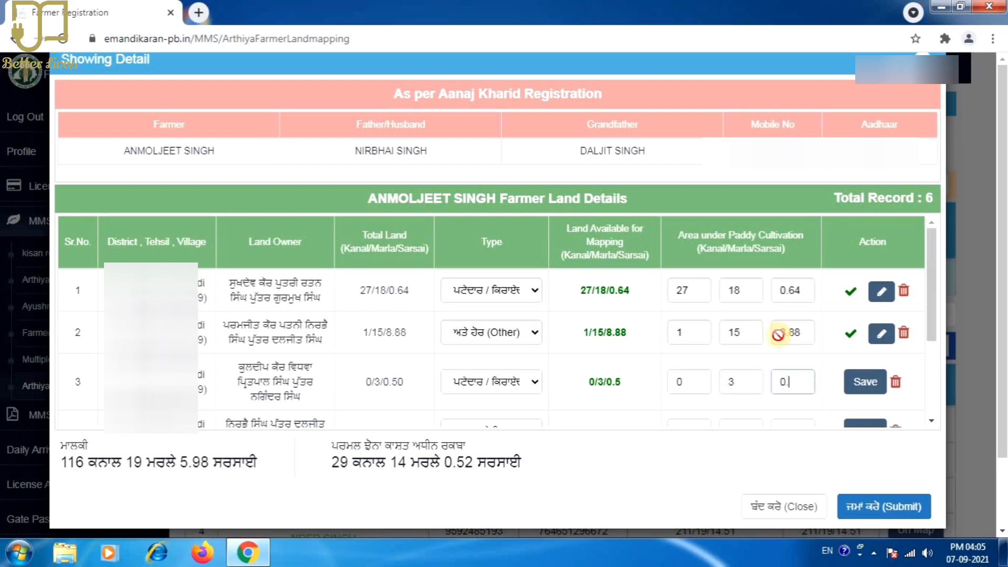
text(0.5)
click(861, 382)
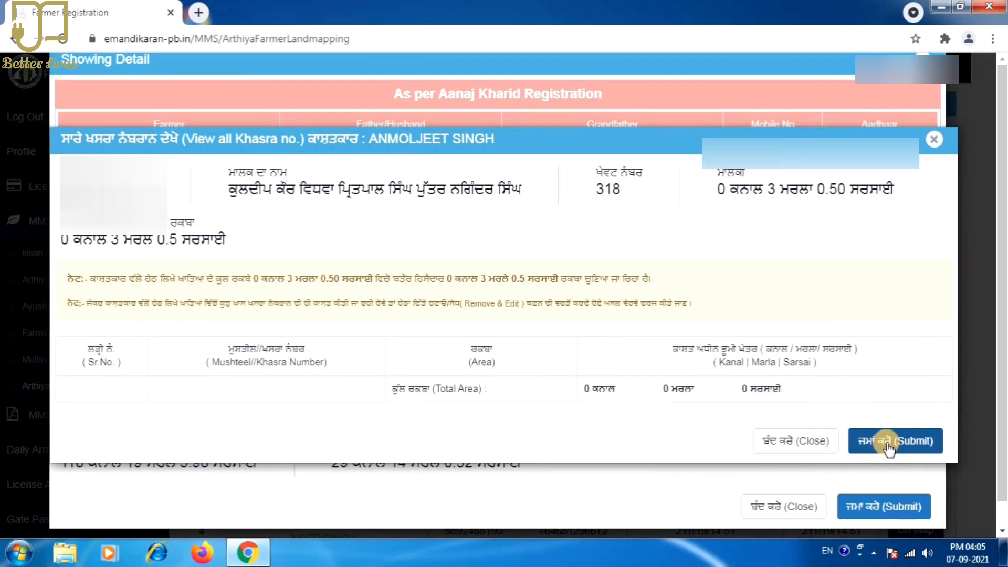
click(886, 441)
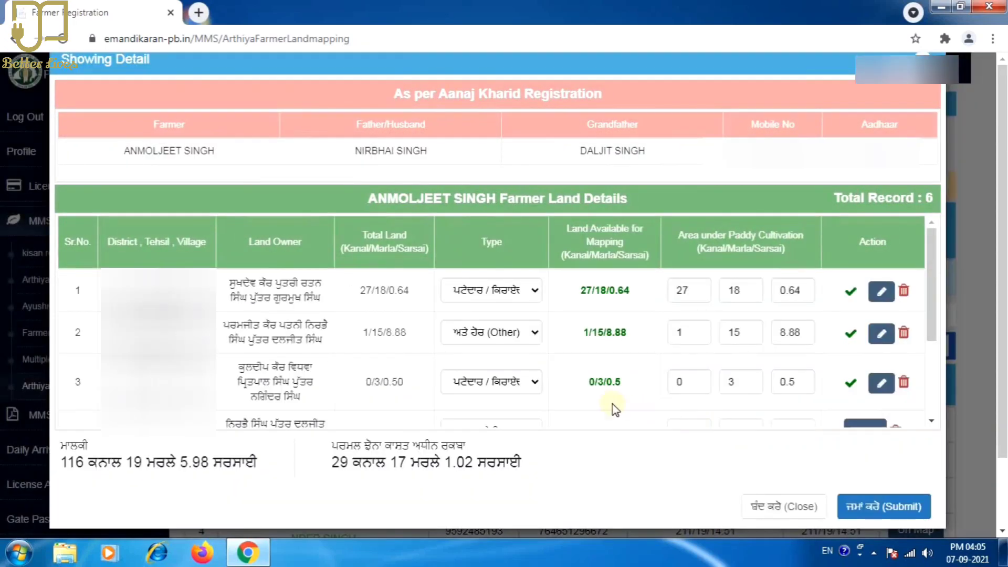
- Set the fourth land record's cultivation type to Other and enter 54 kanal as its area under paddy cultivation
scroll(401, 393, down, 3)
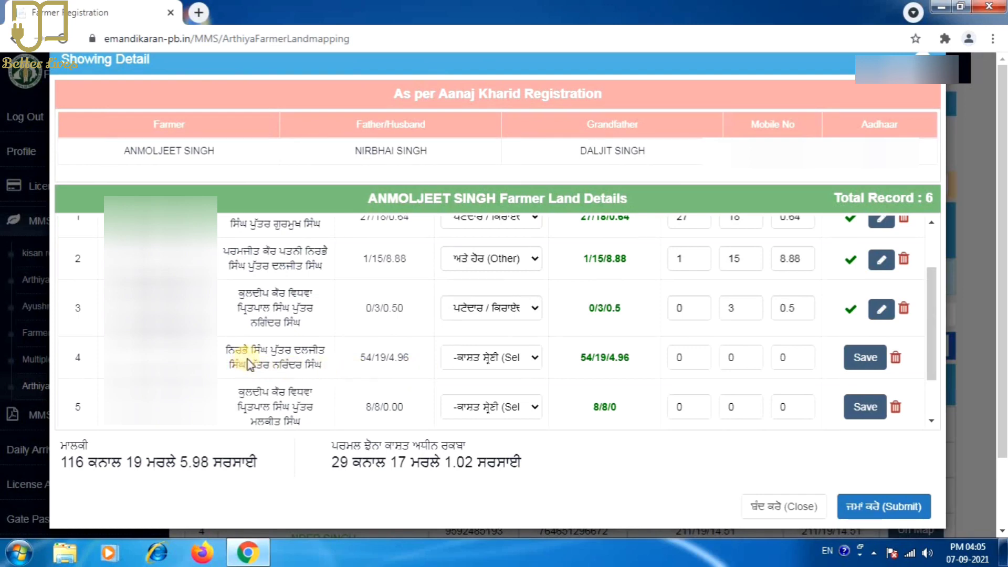
click(488, 361)
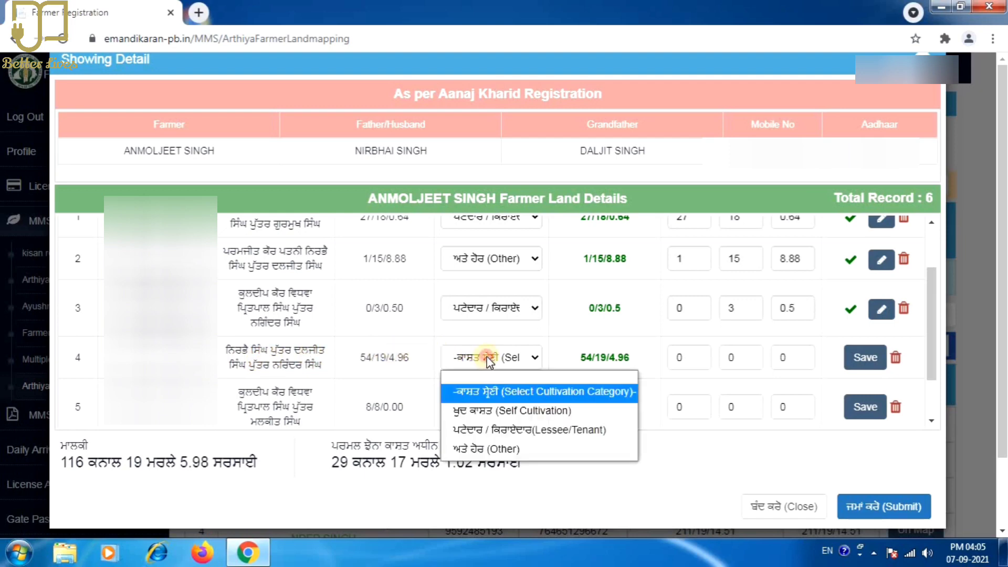
click(478, 448)
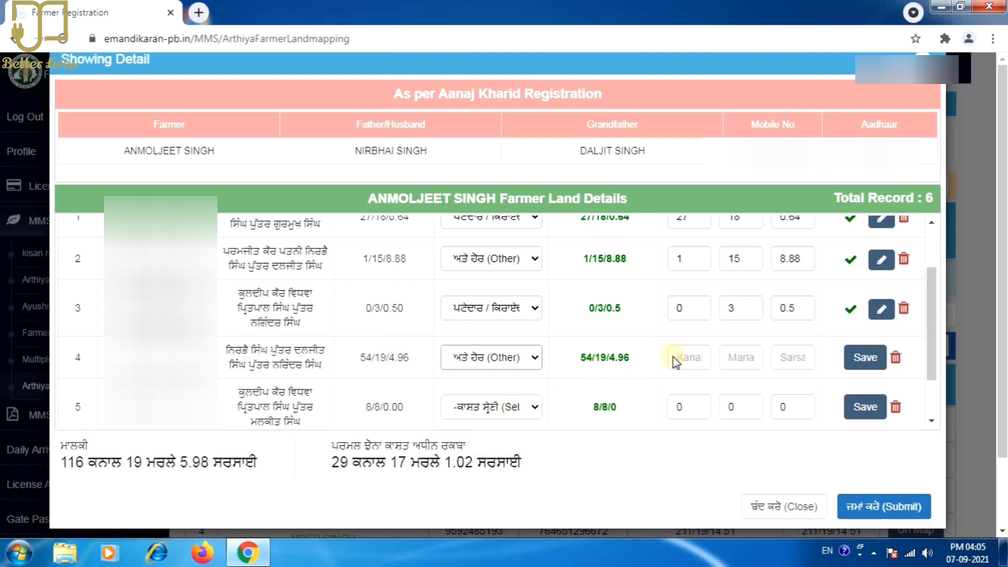
click(693, 357)
text(54)
key(Tab)
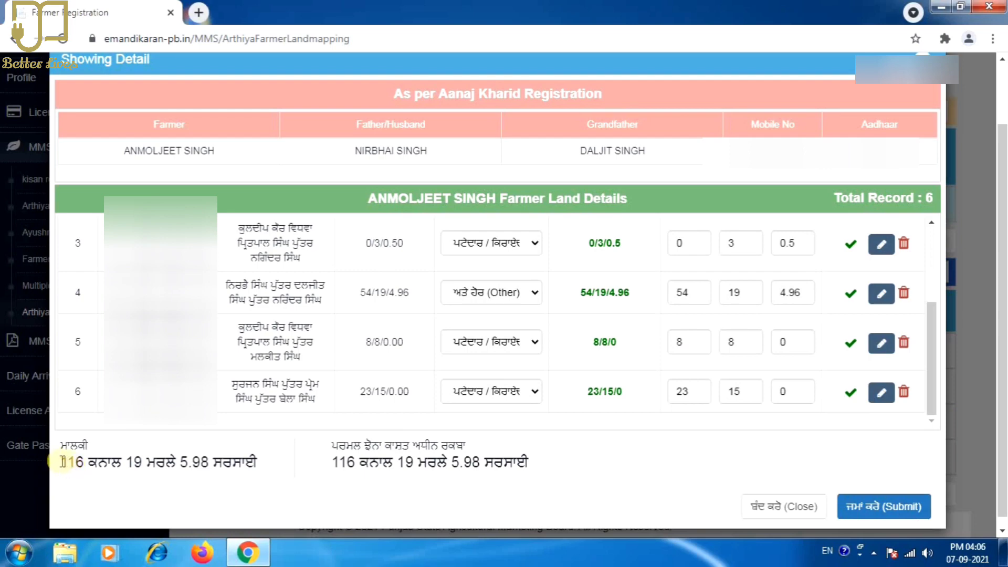
- Compare the owned land total with the paddy cultivation total, and submit the farmer's sowing details with confirmation
drag(62, 462, 262, 465)
click(336, 455)
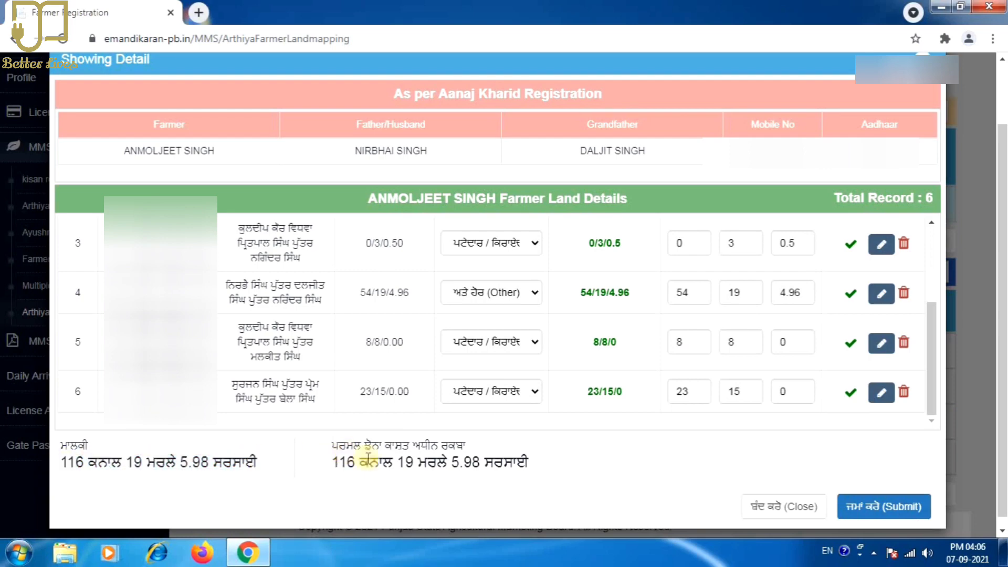
drag(337, 461, 537, 469)
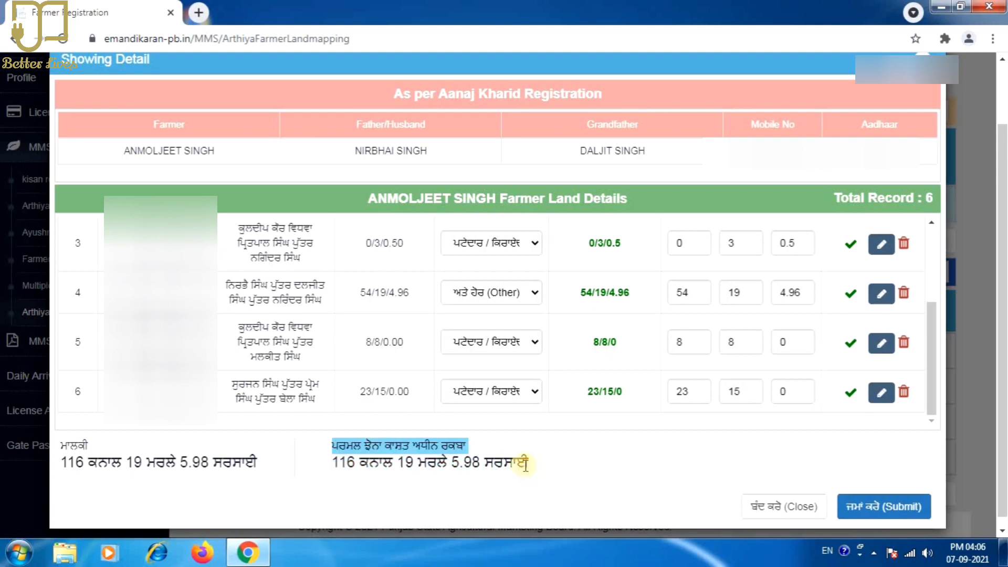
click(524, 464)
click(899, 508)
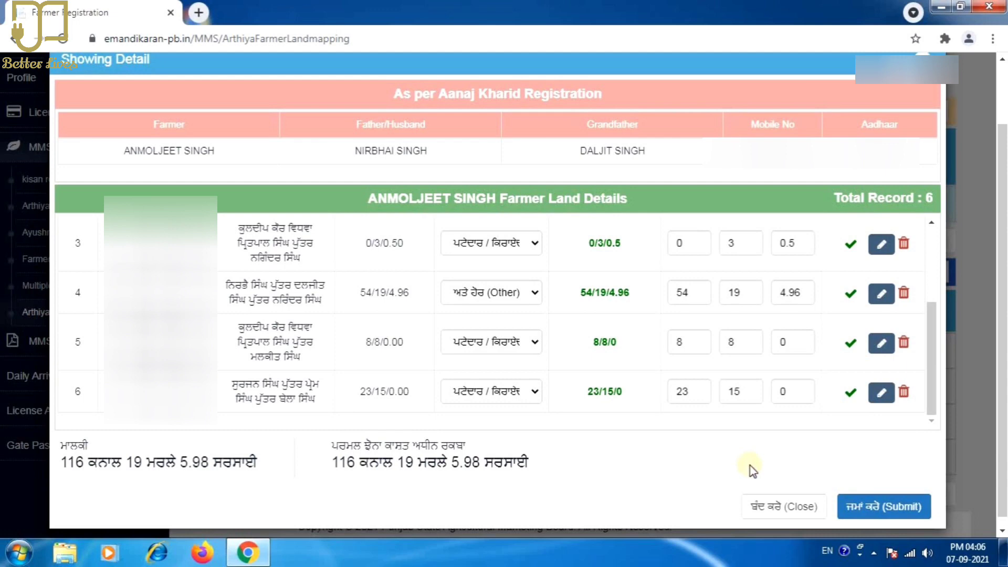
click(891, 508)
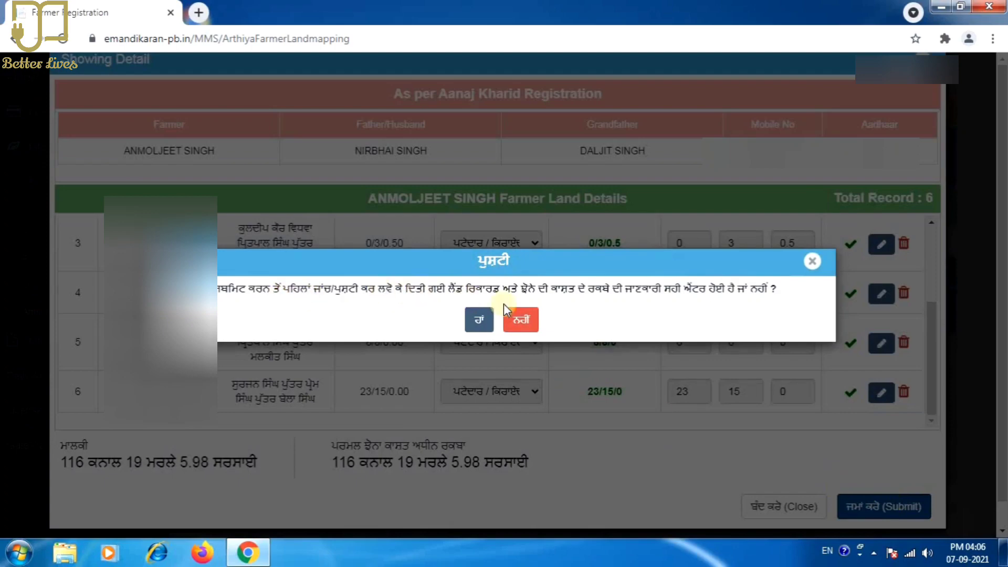
click(474, 320)
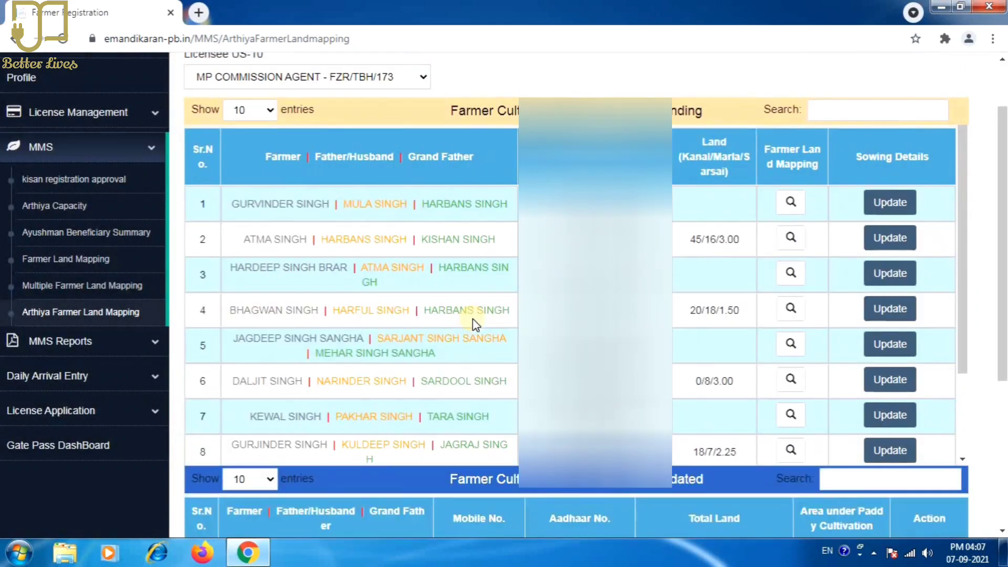
- Compare total land with paddy area in the updated mapping list and unmap the third farmer's entry
scroll(473, 319, down, 8)
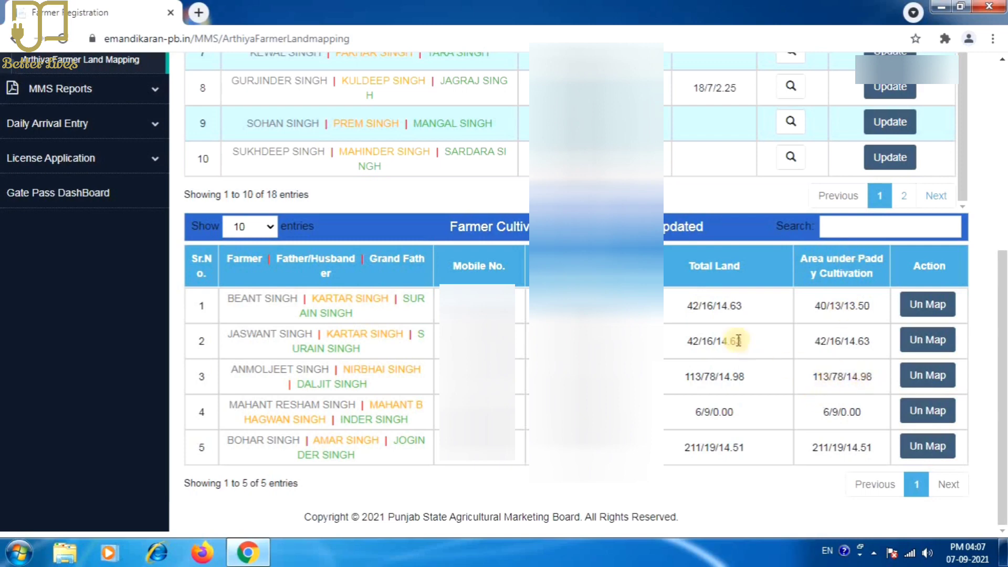
drag(689, 305, 741, 303)
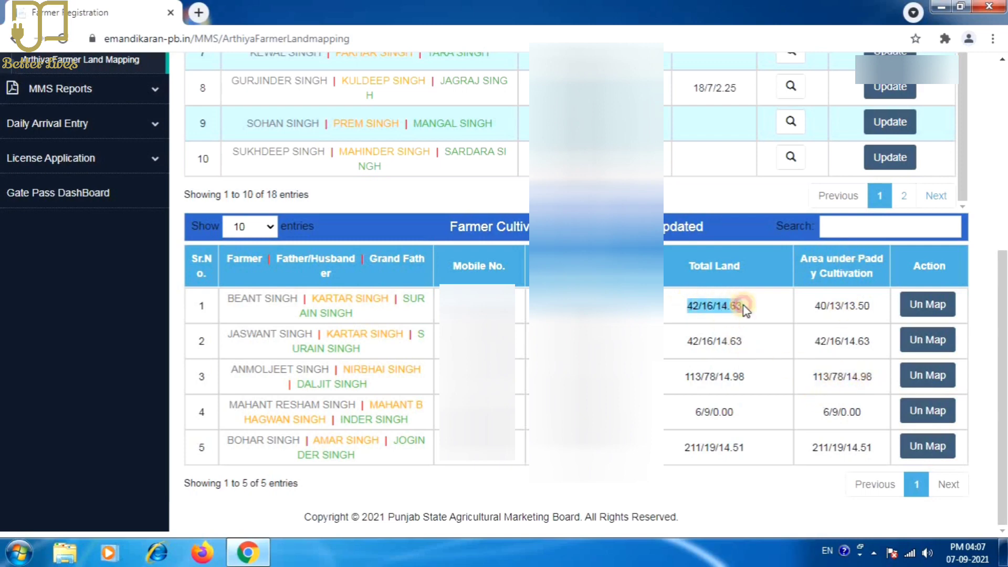
drag(817, 305, 874, 314)
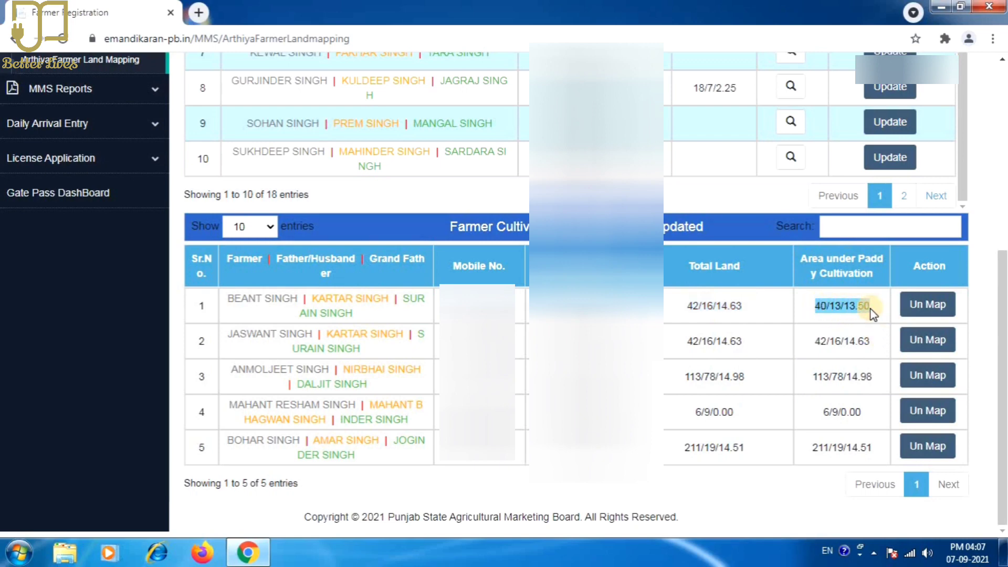
click(872, 313)
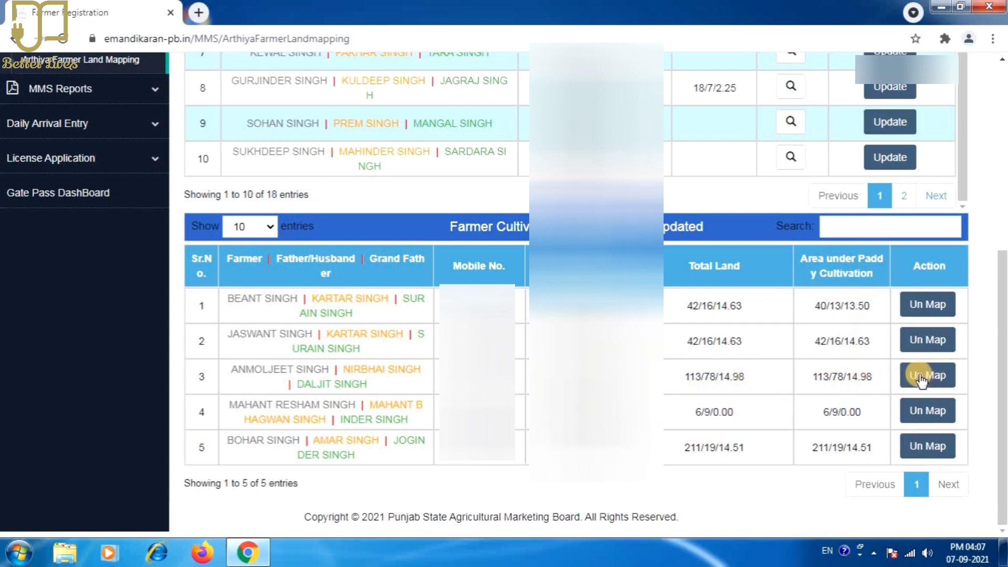
click(926, 372)
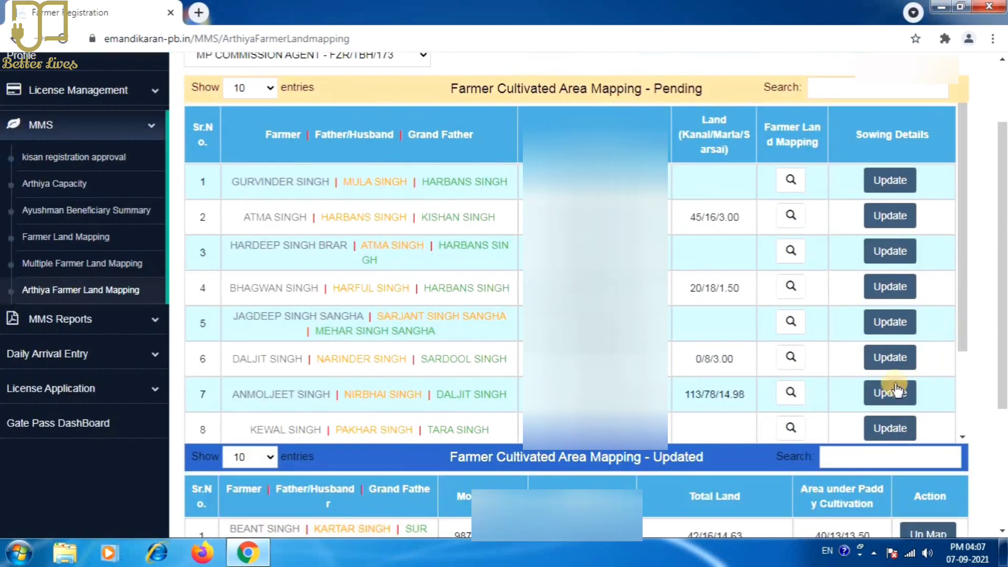
- Search the pending mapping list by the unmapped farmer's first name and open that farmer's sowing details for updating
scroll(314, 367, down, 6)
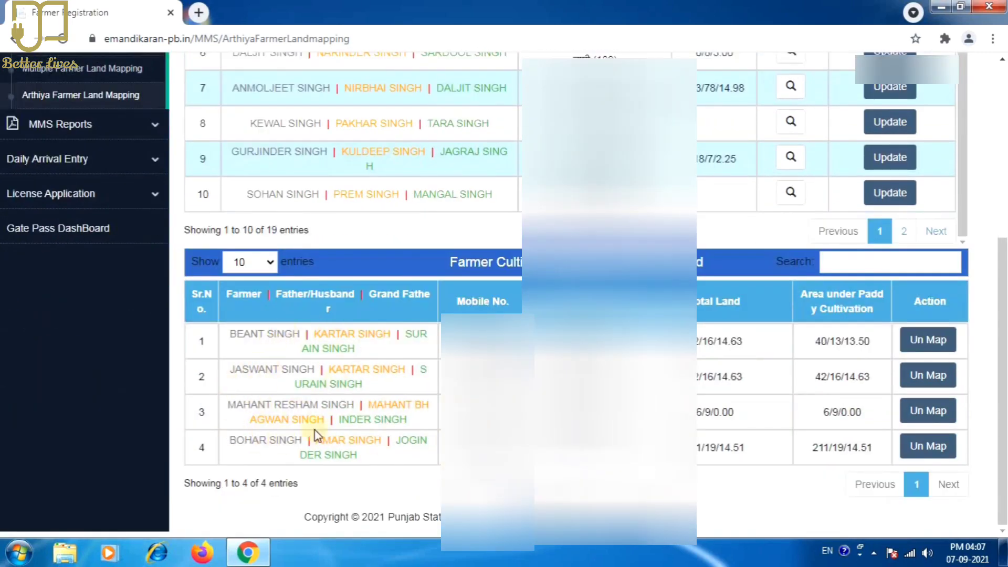
scroll(283, 441, up, 7)
scroll(849, 261, up, 1)
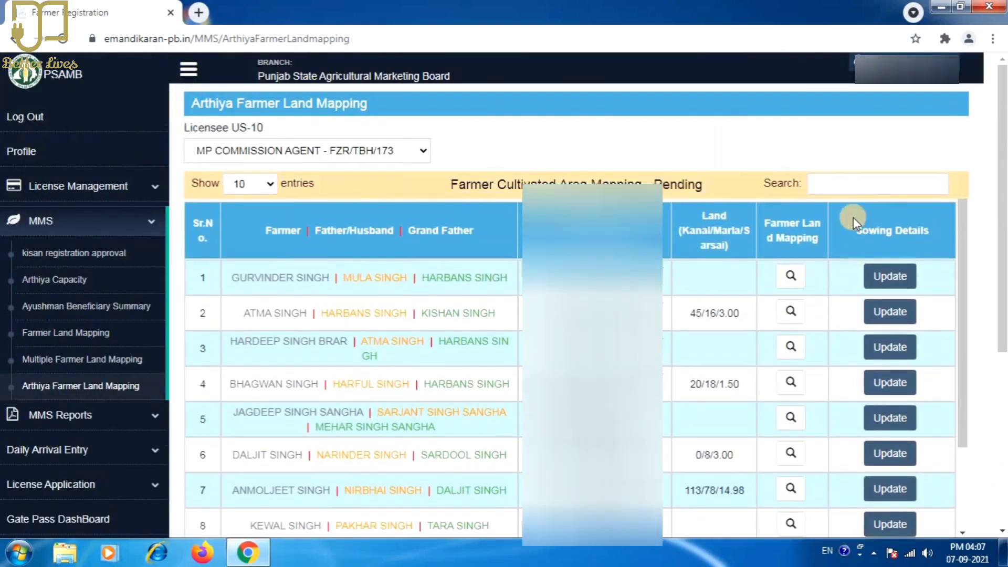
click(834, 183)
text(anmol)
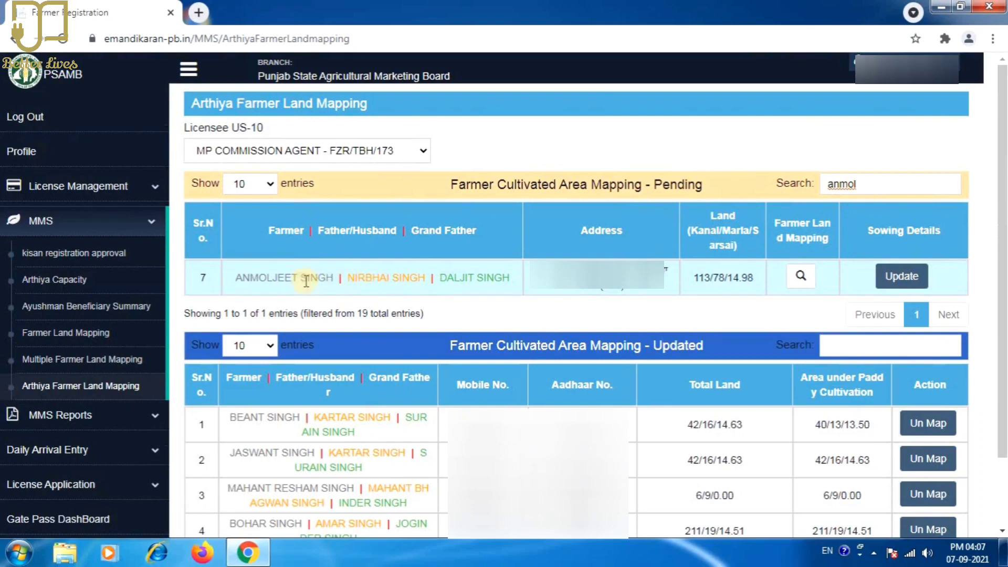
click(901, 277)
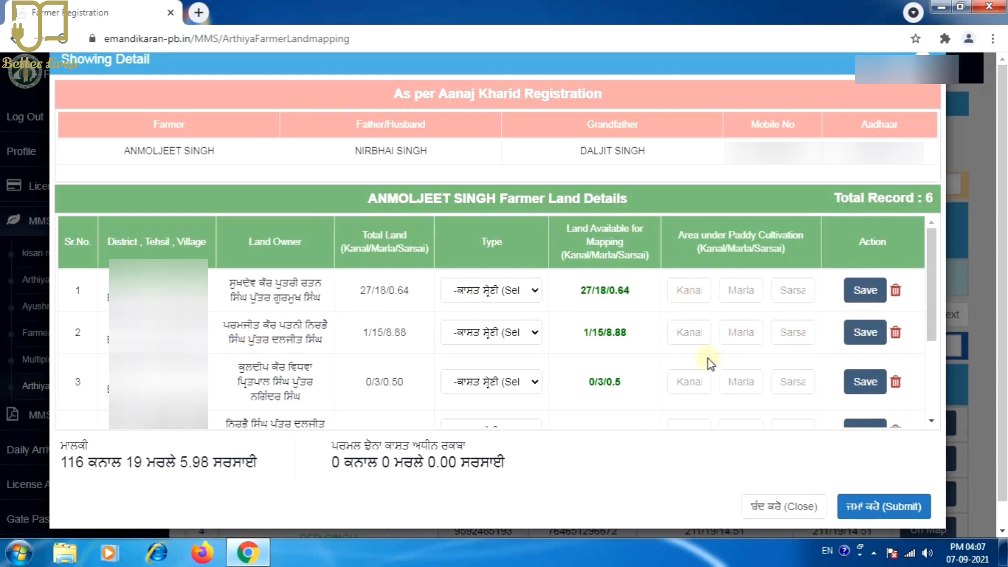
- Review the farmer's land records and delete the first one, the 27/18/0.64 holding, confirming the removal
scroll(561, 341, down, 3)
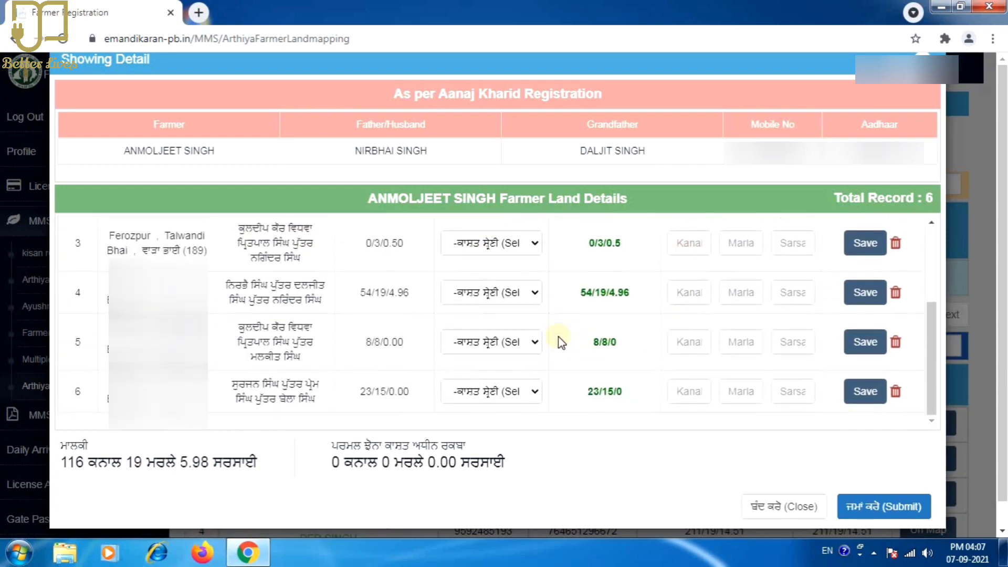
scroll(561, 341, up, 3)
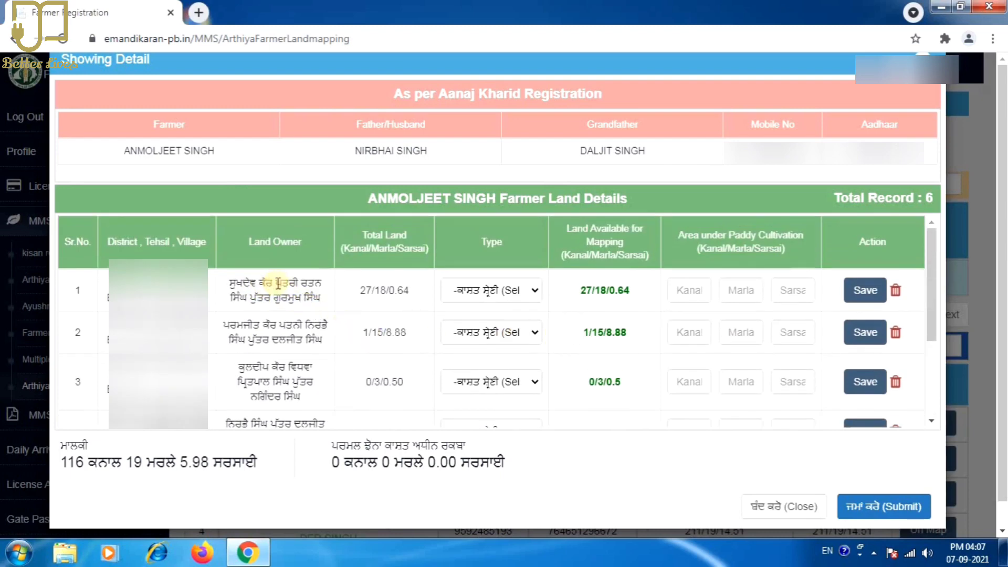
click(895, 290)
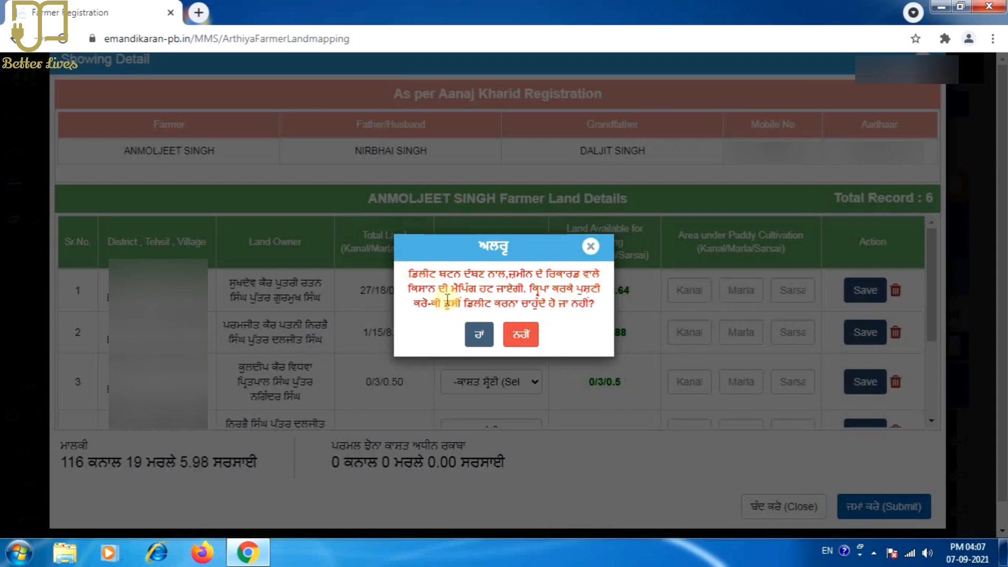
click(479, 334)
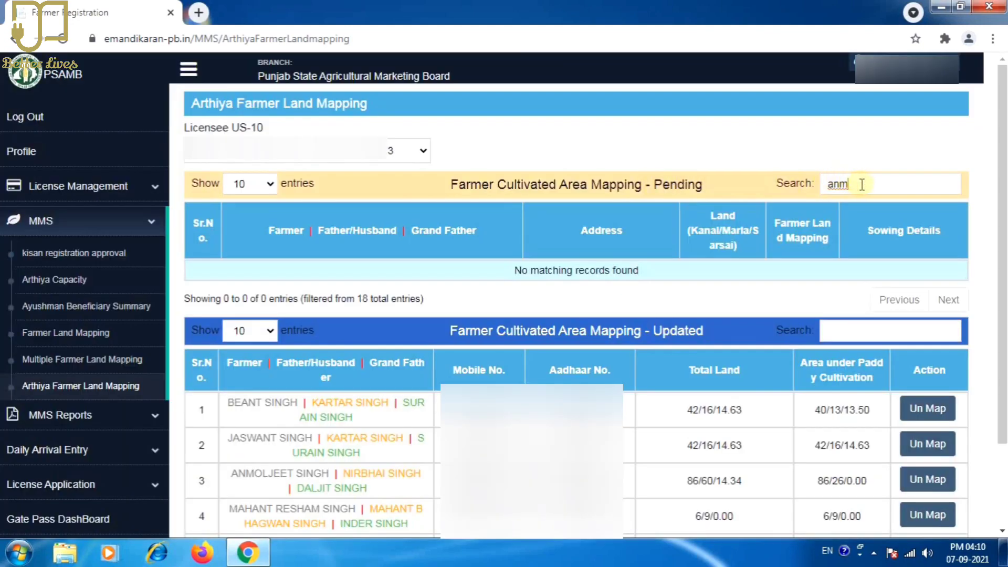
- Clear the pending list's search and check the remapped farmer's entry in the updated mapping list
key(BackSpace)
key(BackSpace)
key(BackSpace)
scroll(291, 329, down, 8)
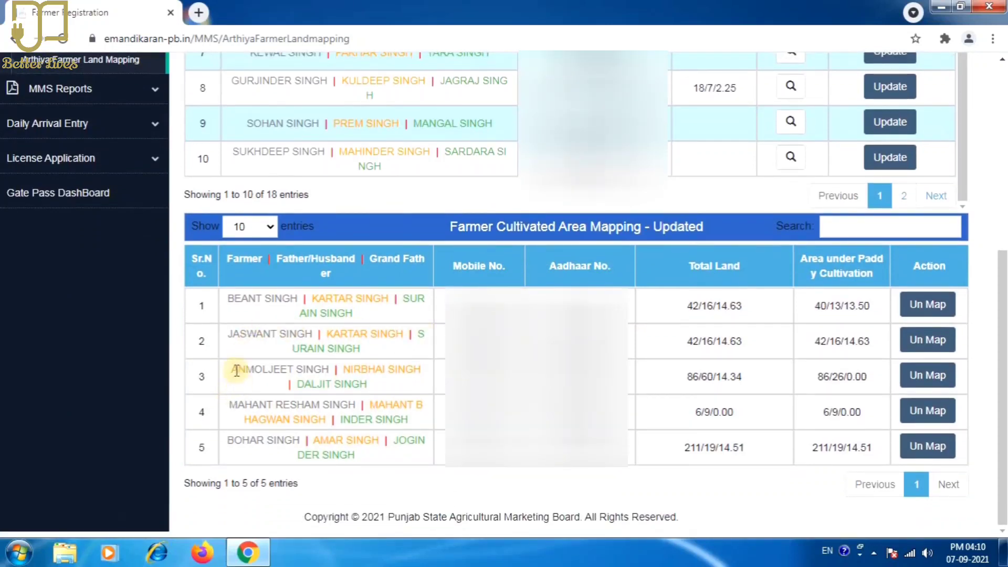
drag(233, 369, 328, 371)
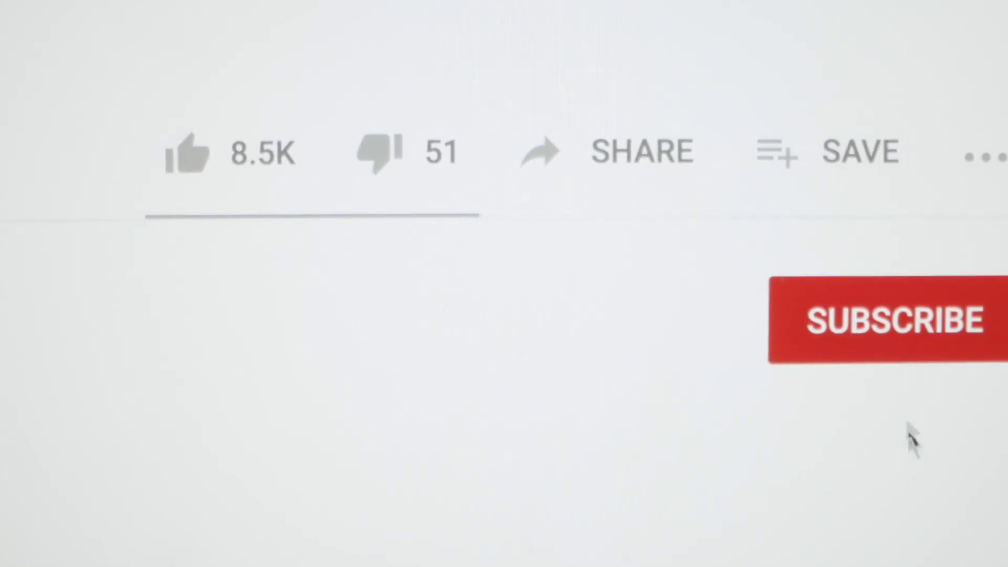
click(872, 336)
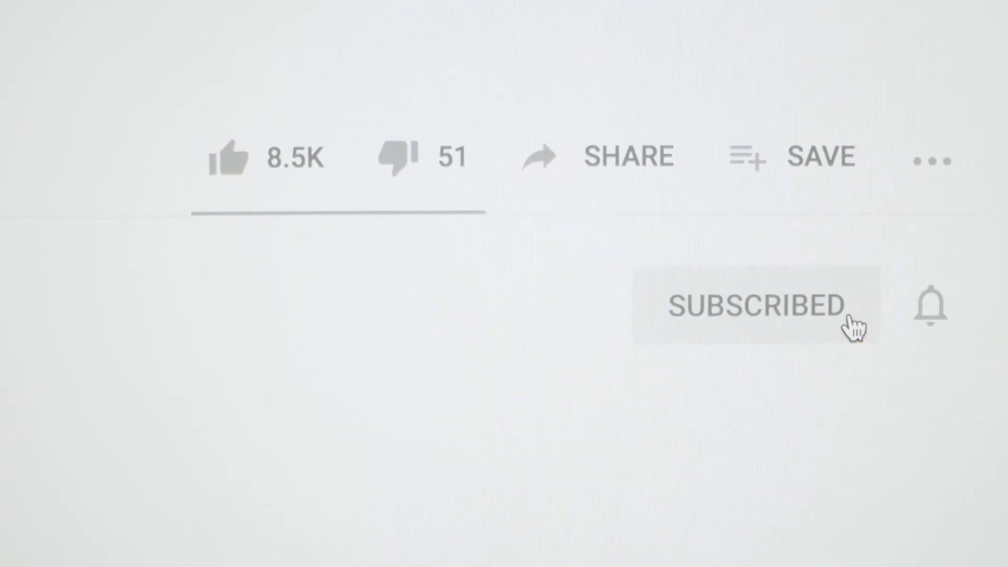